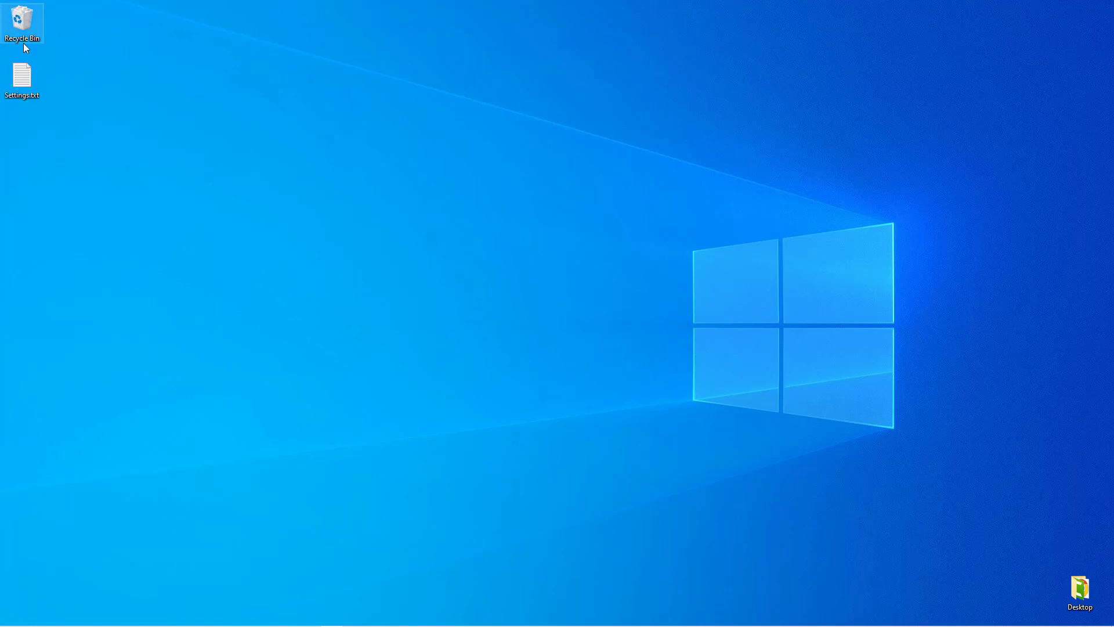
- Open Settings.txt in Notepad, shrink it near the screen centre, and select the Old Settings block
{"action": "double_click", "coordinate": [24, 78]}
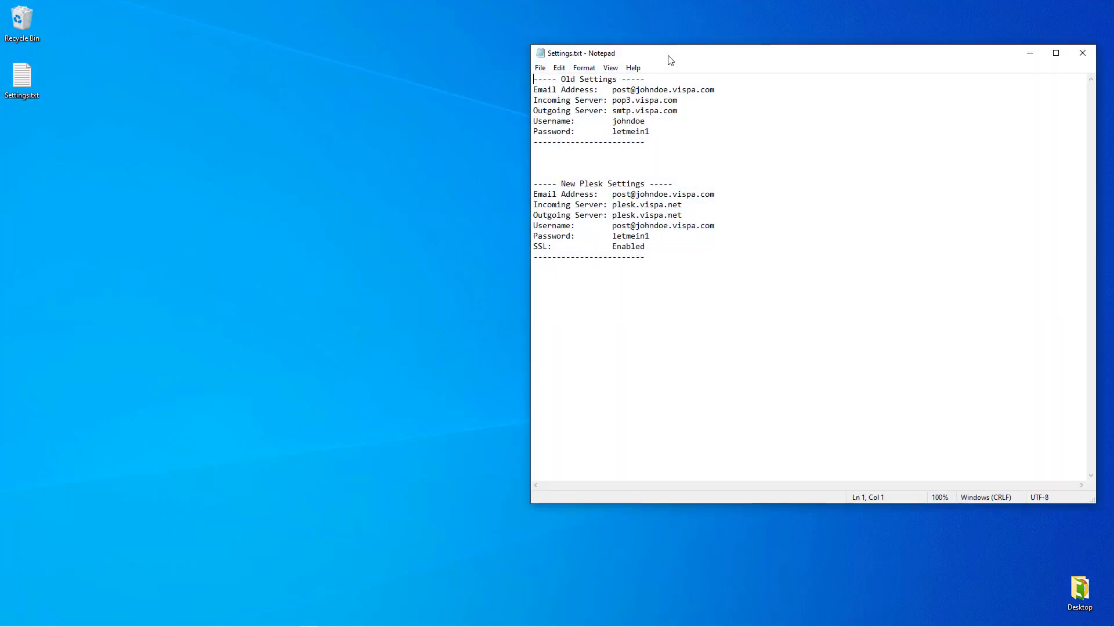
{"action": "left_click_drag", "start_coordinate": [666, 58], "coordinate": [463, 113]}
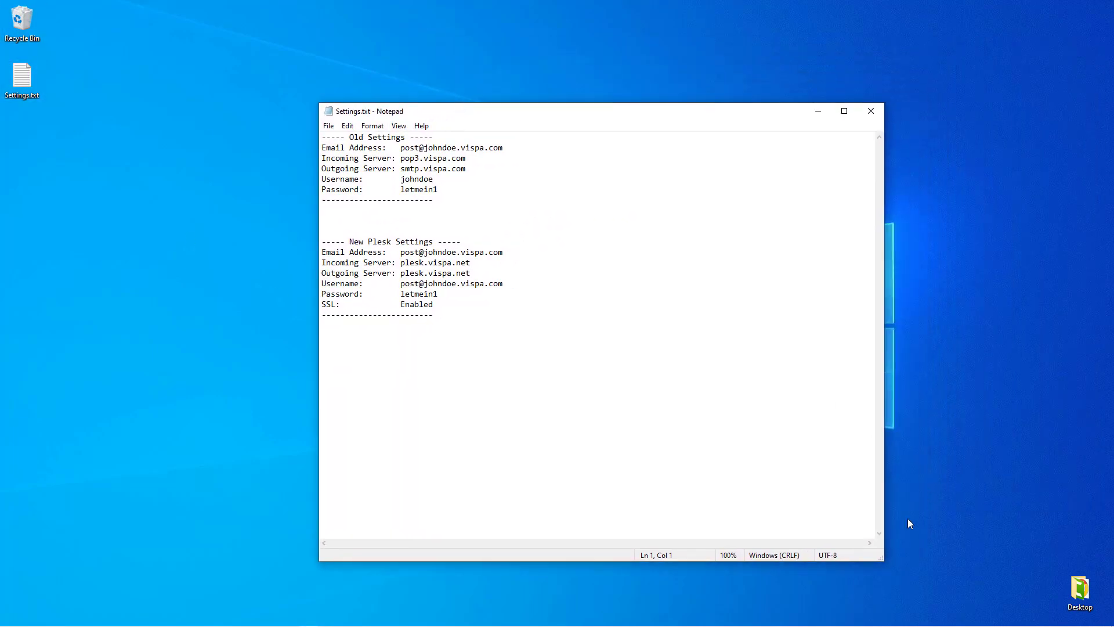
{"action": "left_click_drag", "start_coordinate": [881, 559], "coordinate": [557, 373]}
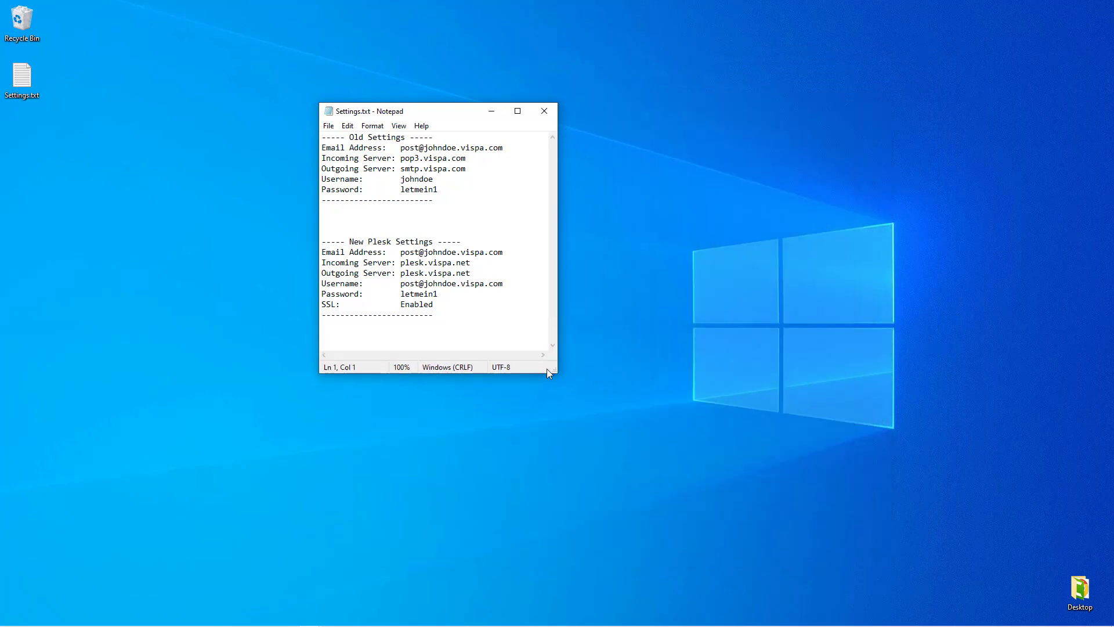
{"action": "left_click_drag", "start_coordinate": [426, 118], "coordinate": [571, 207]}
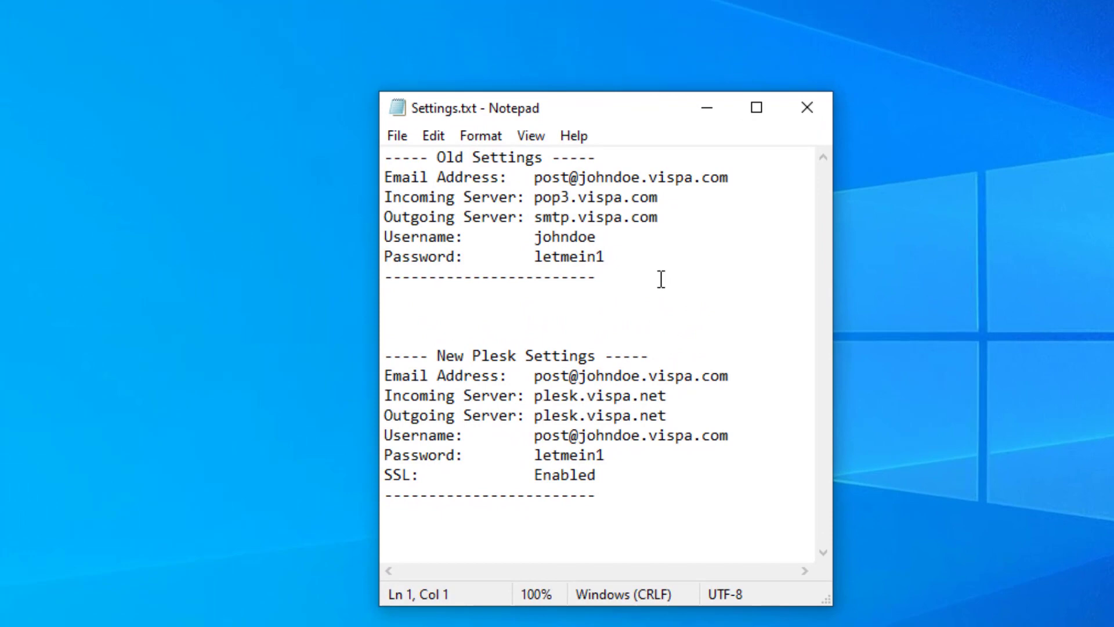
{"action": "left_click_drag", "start_coordinate": [661, 279], "coordinate": [371, 148]}
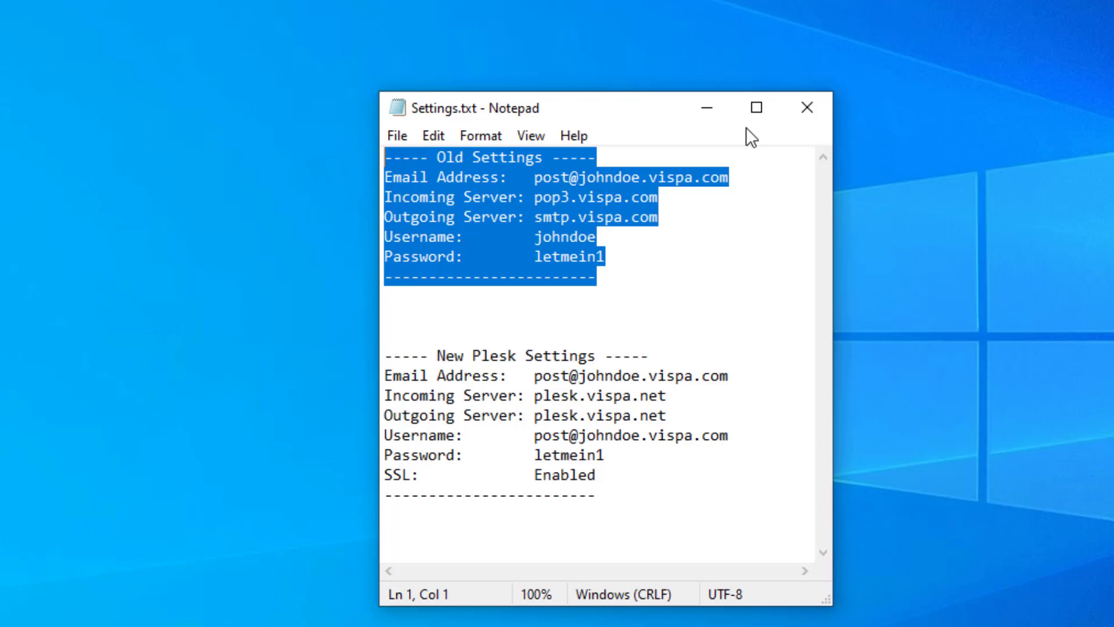
{"action": "left_click", "coordinate": [664, 284]}
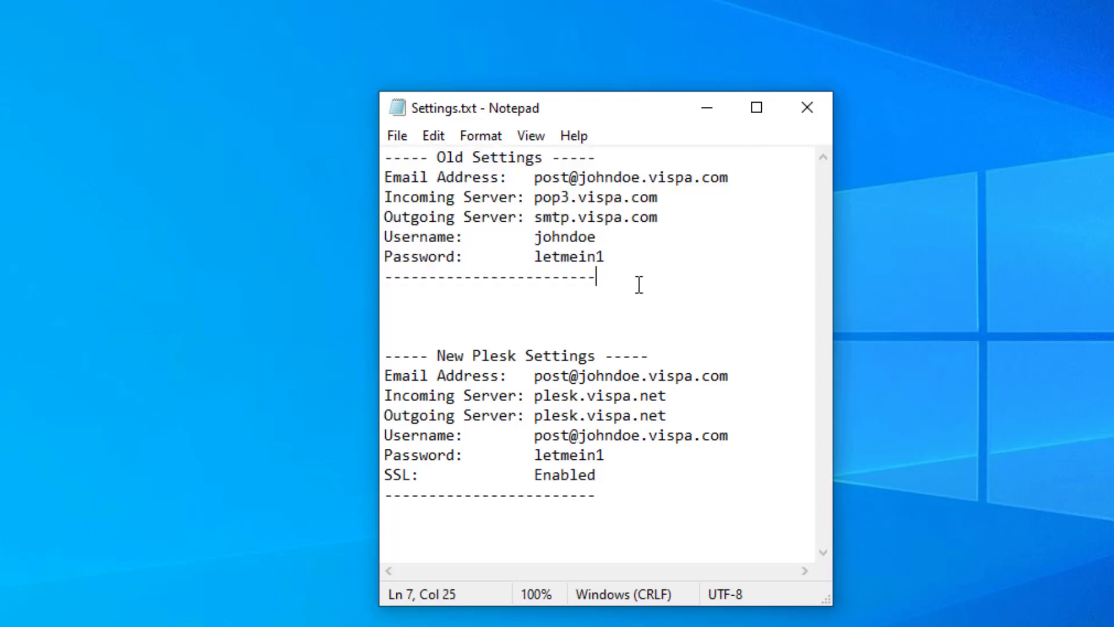
{"action": "left_click_drag", "start_coordinate": [639, 284], "coordinate": [346, 162]}
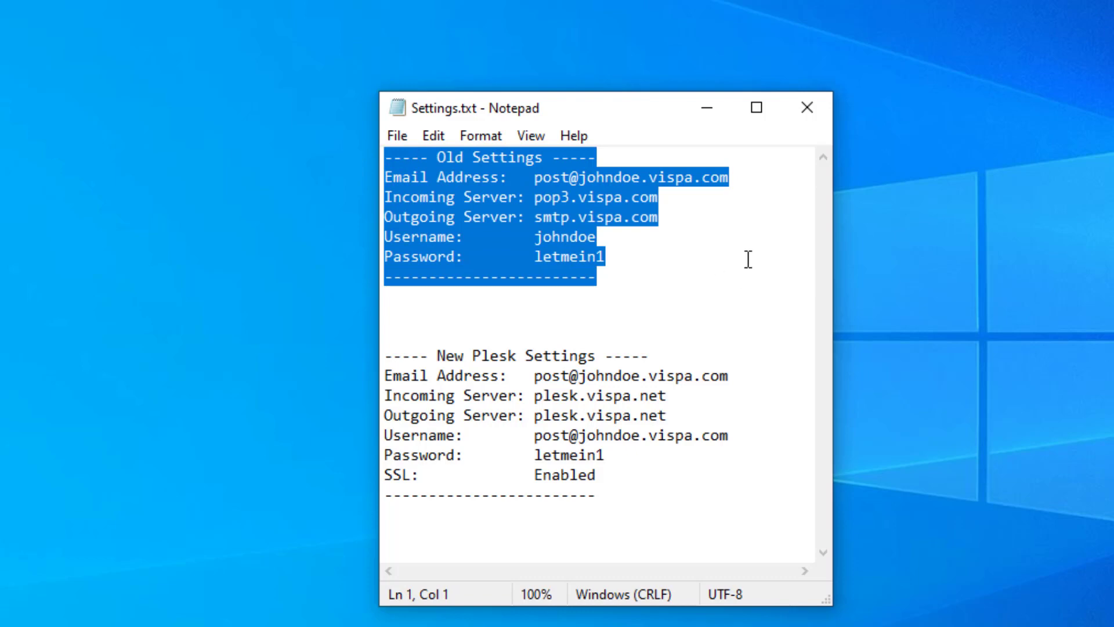
{"action": "left_click", "coordinate": [725, 181]}
{"action": "left_click_drag", "start_coordinate": [746, 179], "coordinate": [360, 170]}
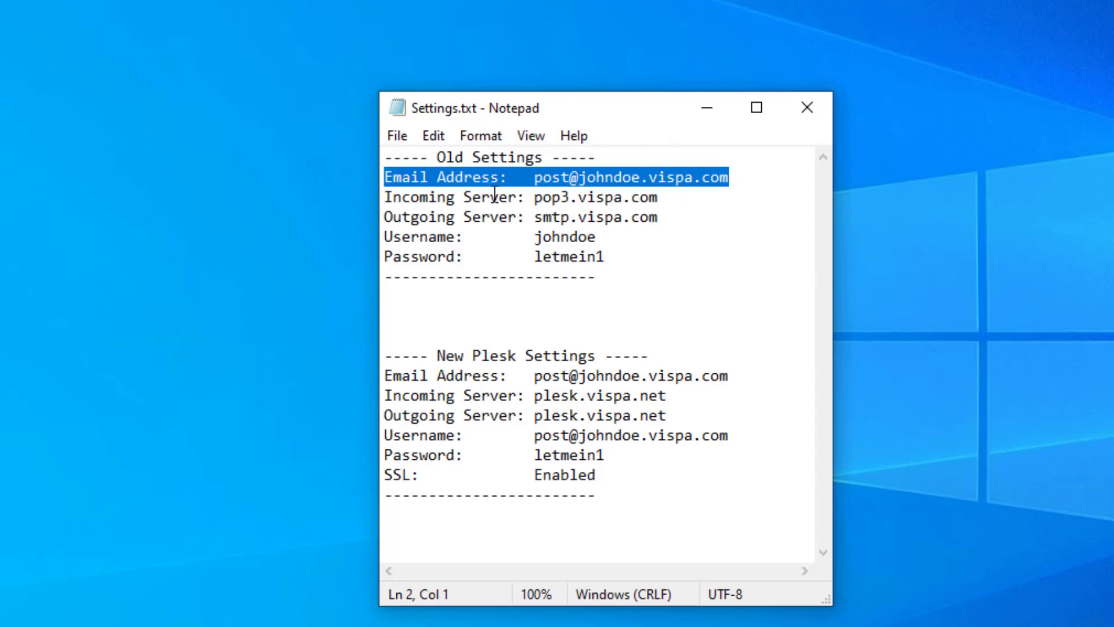
{"action": "left_click_drag", "start_coordinate": [620, 253], "coordinate": [330, 203]}
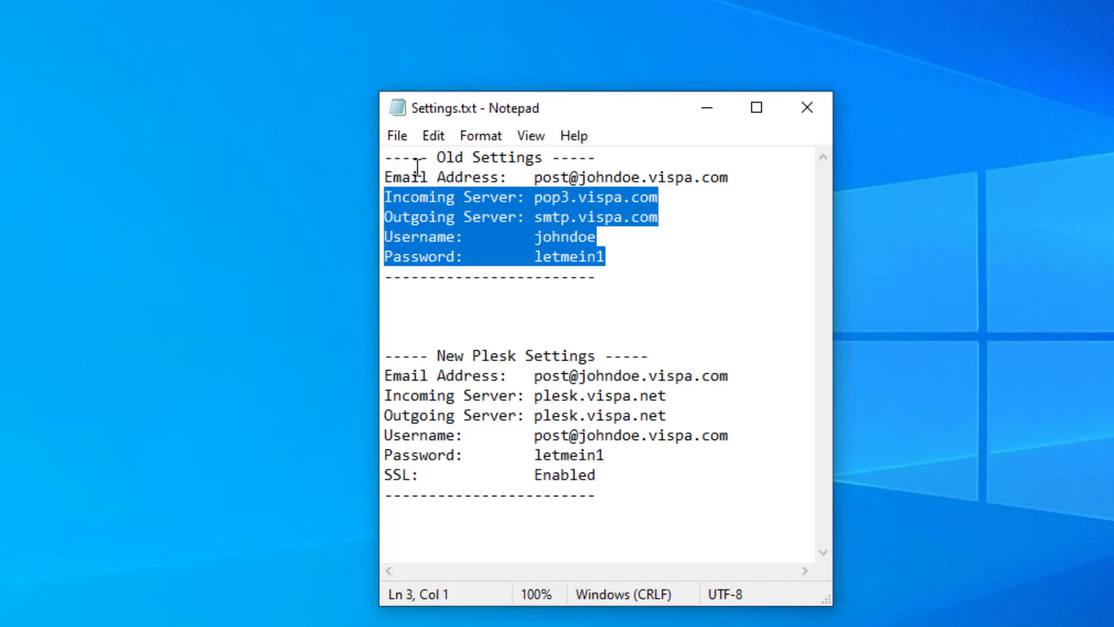
{"action": "left_click_drag", "start_coordinate": [385, 177], "coordinate": [738, 174]}
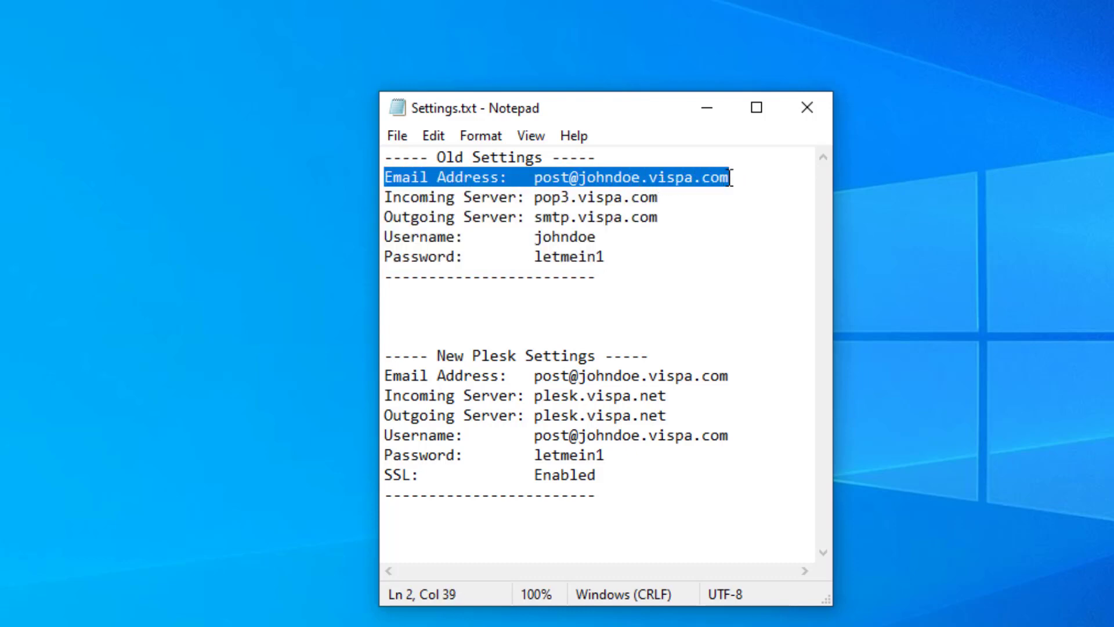
{"action": "left_click", "coordinate": [733, 177]}
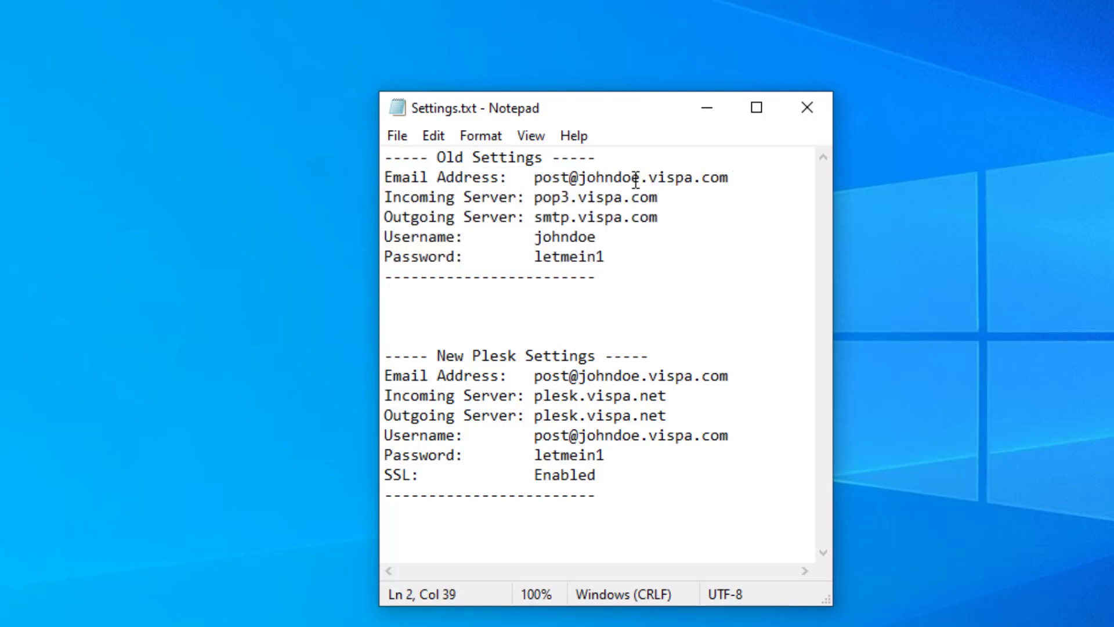
{"action": "left_click_drag", "start_coordinate": [529, 177], "coordinate": [580, 174]}
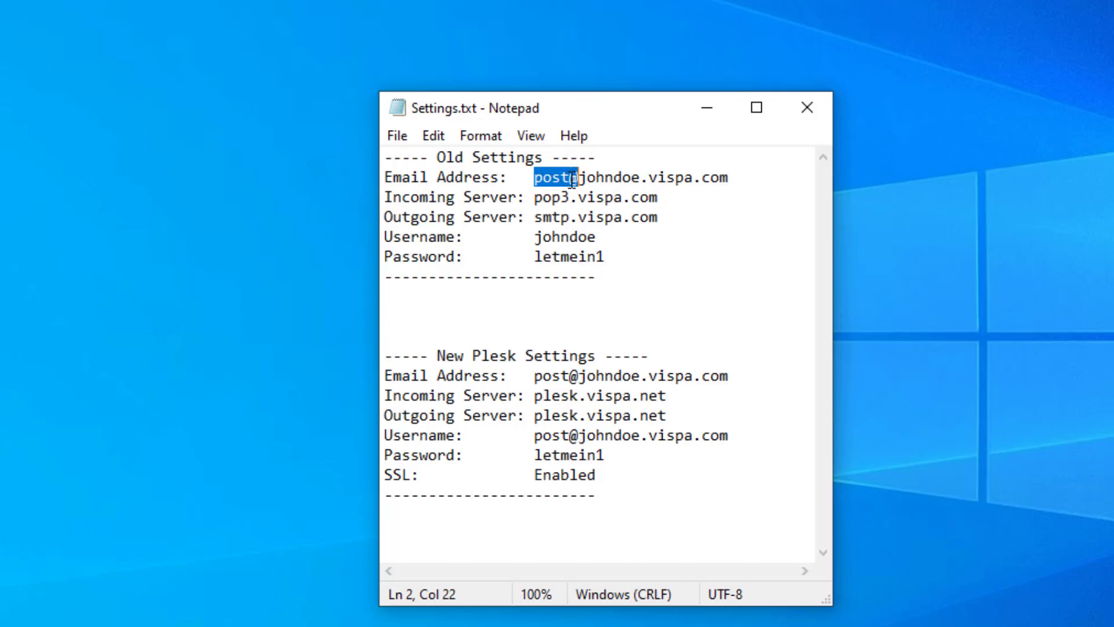
{"action": "key", "text": "shift+End"}
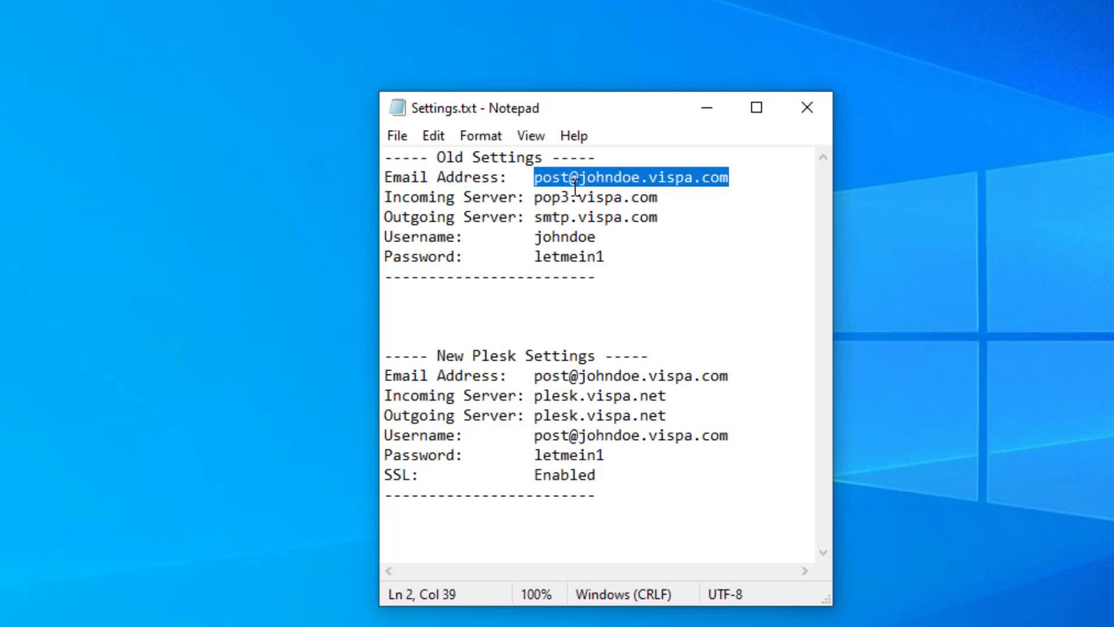
{"action": "left_click", "coordinate": [541, 178]}
{"action": "double_click", "coordinate": [551, 178]}
{"action": "left_click", "coordinate": [569, 179]}
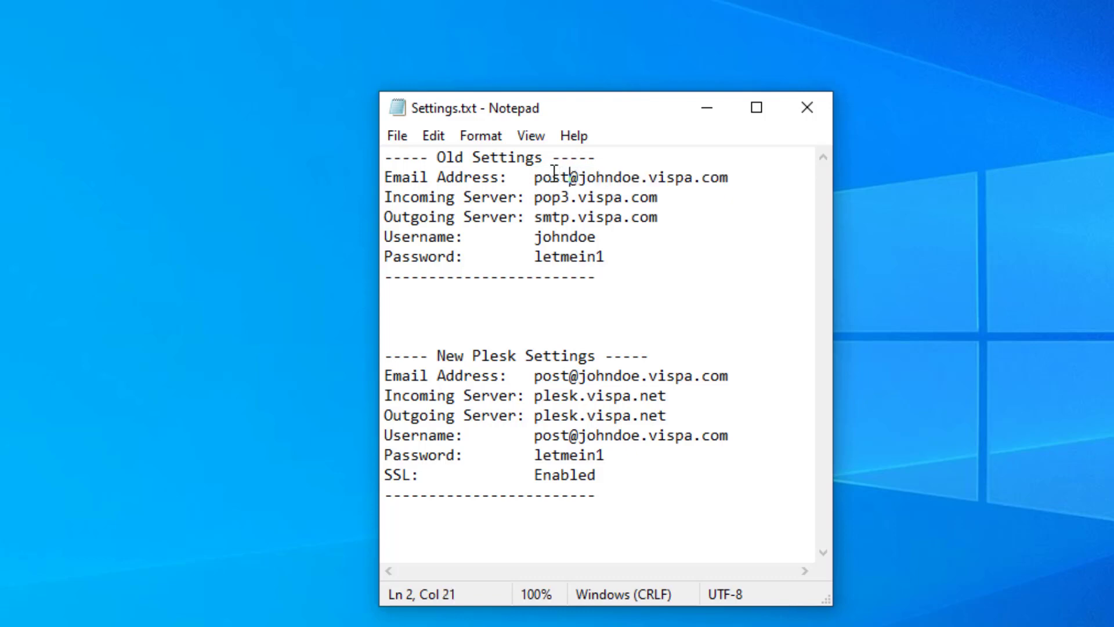
{"action": "left_click_drag", "start_coordinate": [534, 179], "coordinate": [727, 179]}
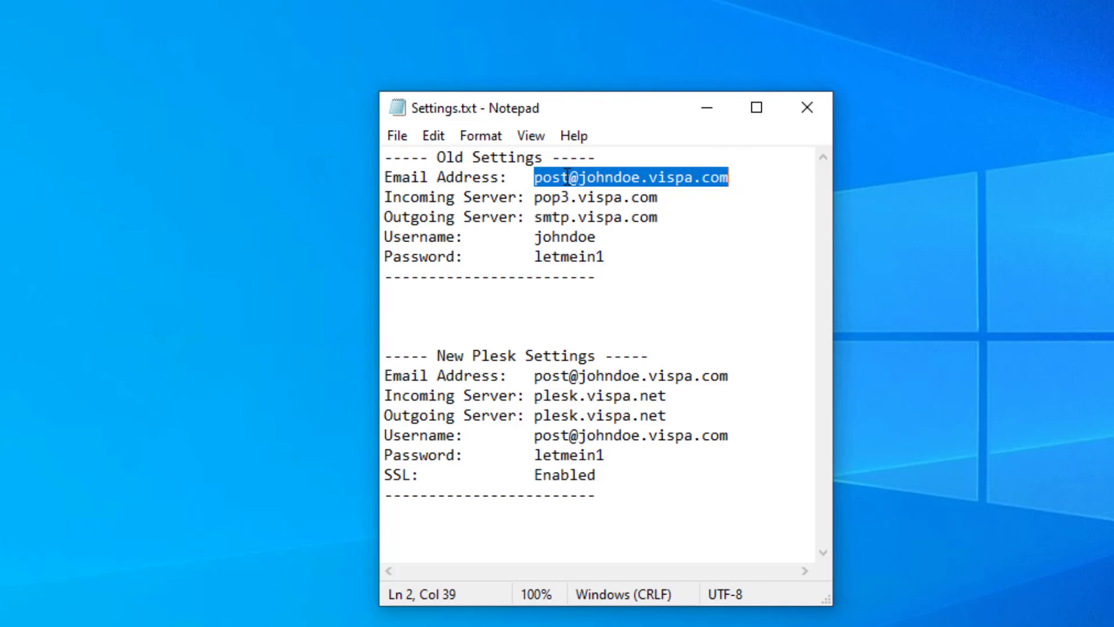
{"action": "left_click", "coordinate": [387, 201]}
{"action": "left_click_drag", "start_coordinate": [386, 201], "coordinate": [676, 214]}
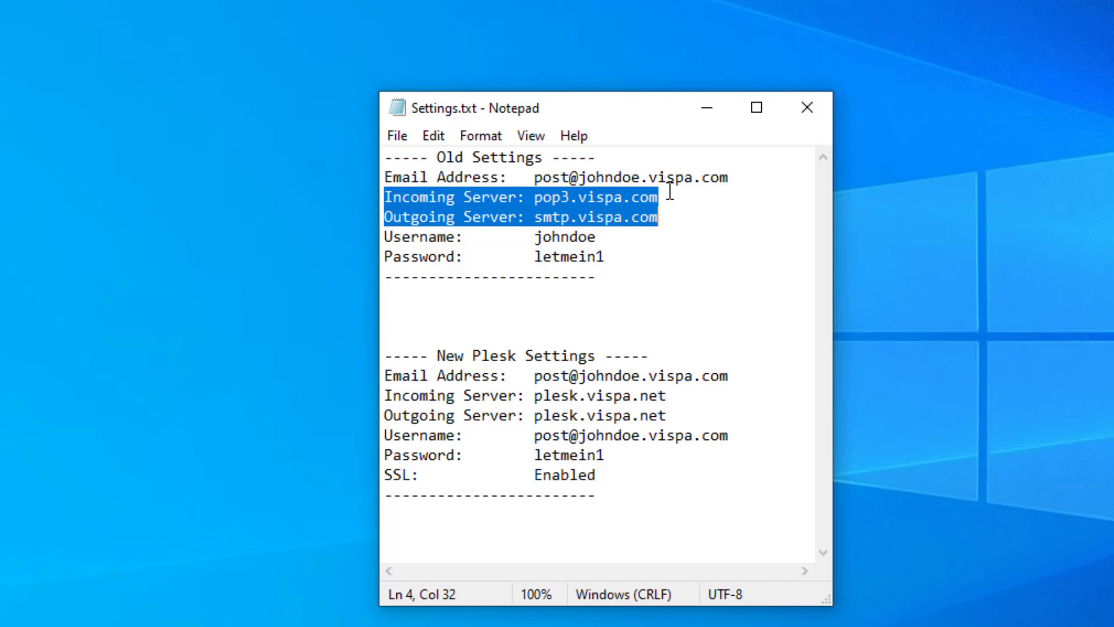
{"action": "double_click", "coordinate": [567, 235]}
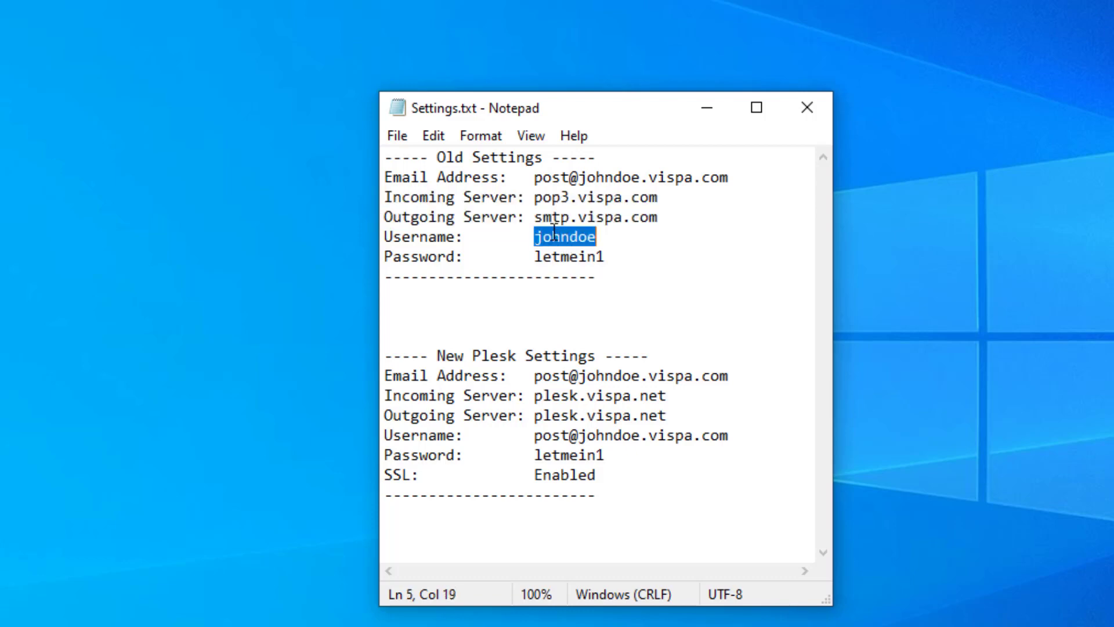
{"action": "double_click", "coordinate": [621, 177]}
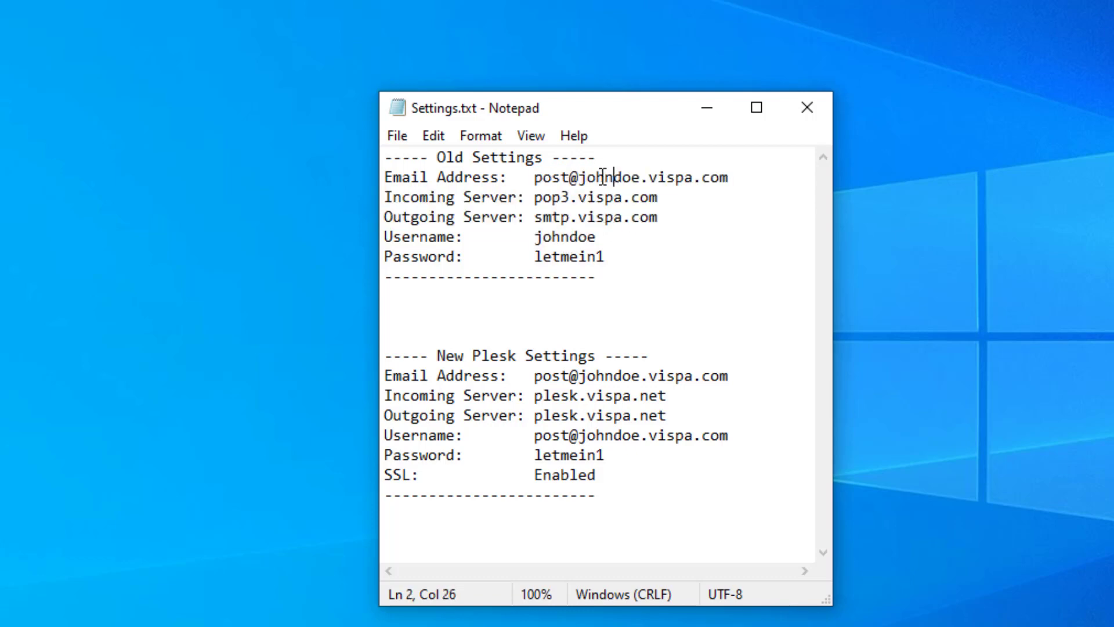
{"action": "double_click", "coordinate": [600, 177]}
{"action": "double_click", "coordinate": [568, 238]}
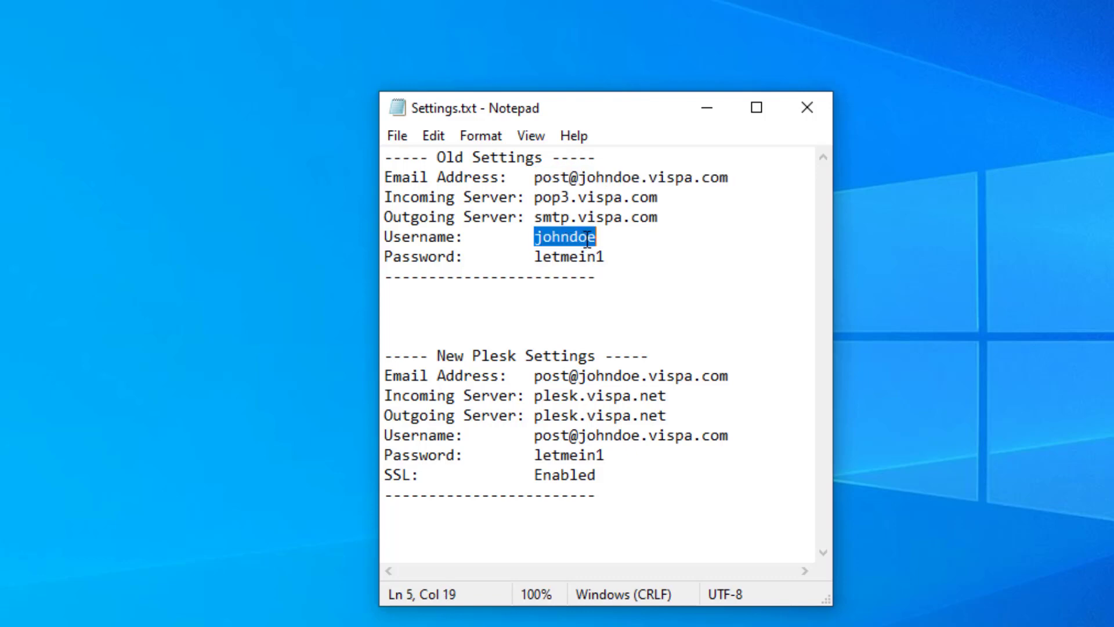
{"action": "left_click", "coordinate": [601, 237]}
- Try suffixes on the old username, then restore it to its original value
{"action": "type", "text": ".m1"}
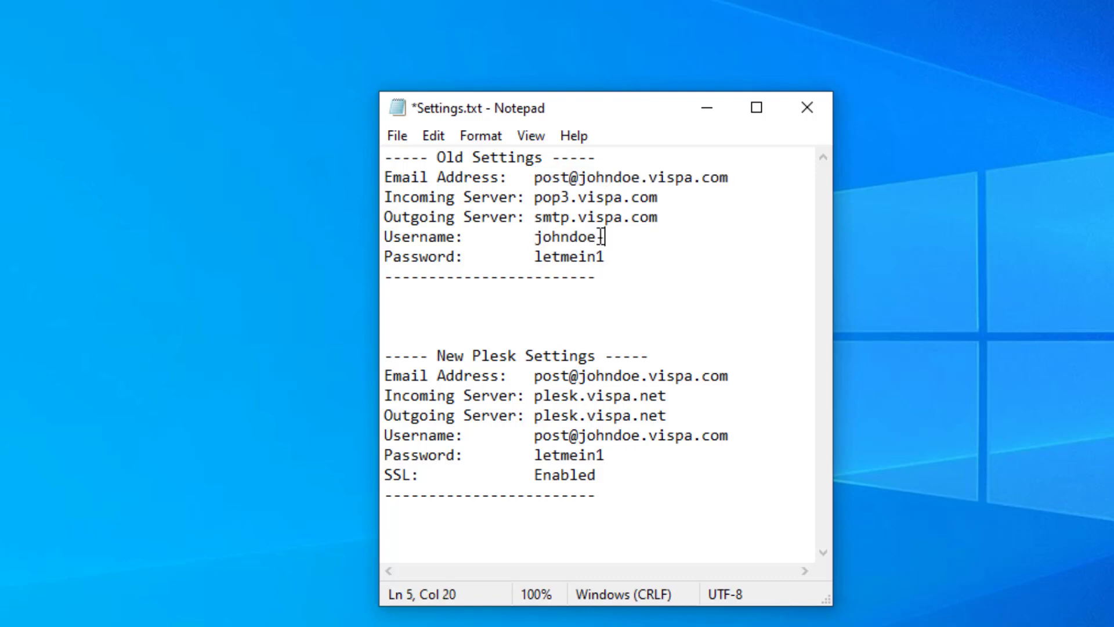
{"action": "key", "text": "BackSpace"}
{"action": "type", "text": "b1"}
{"action": "key", "text": "BackSpace"}
{"action": "type", "text": "2"}
{"action": "key", "text": "BackSpace"}
{"action": "key", "text": "BackSpace"}
{"action": "key", "text": "BackSpace"}
{"action": "key", "text": "BackSpace"}
- Add a Webmail line reading webmail.vispa.com / net below the old password
{"action": "double_click", "coordinate": [579, 257]}
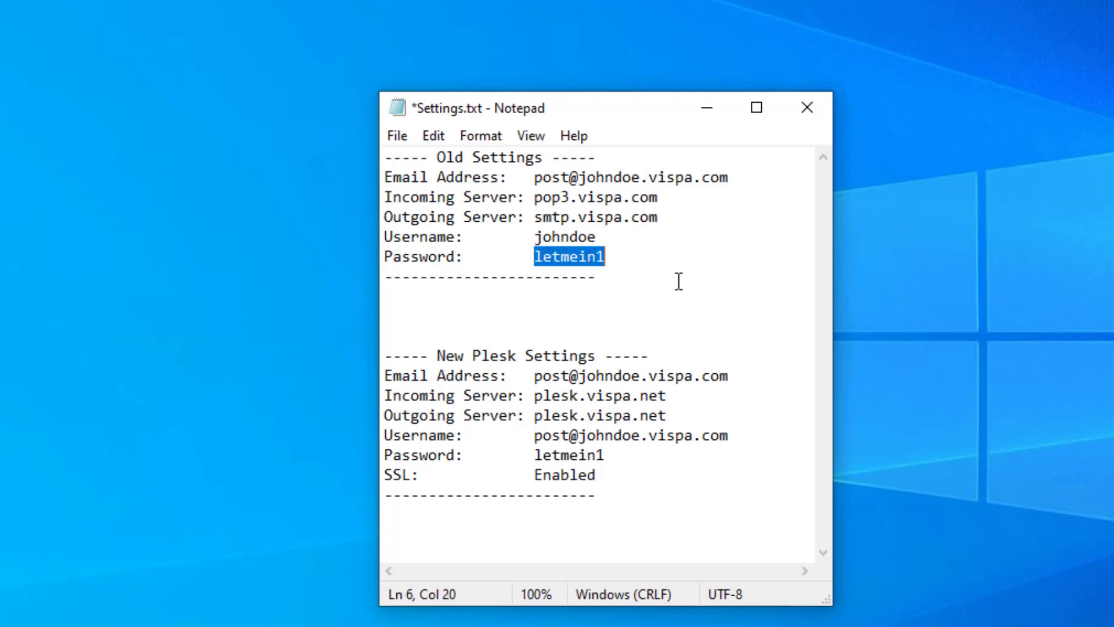
{"action": "left_click", "coordinate": [620, 255]}
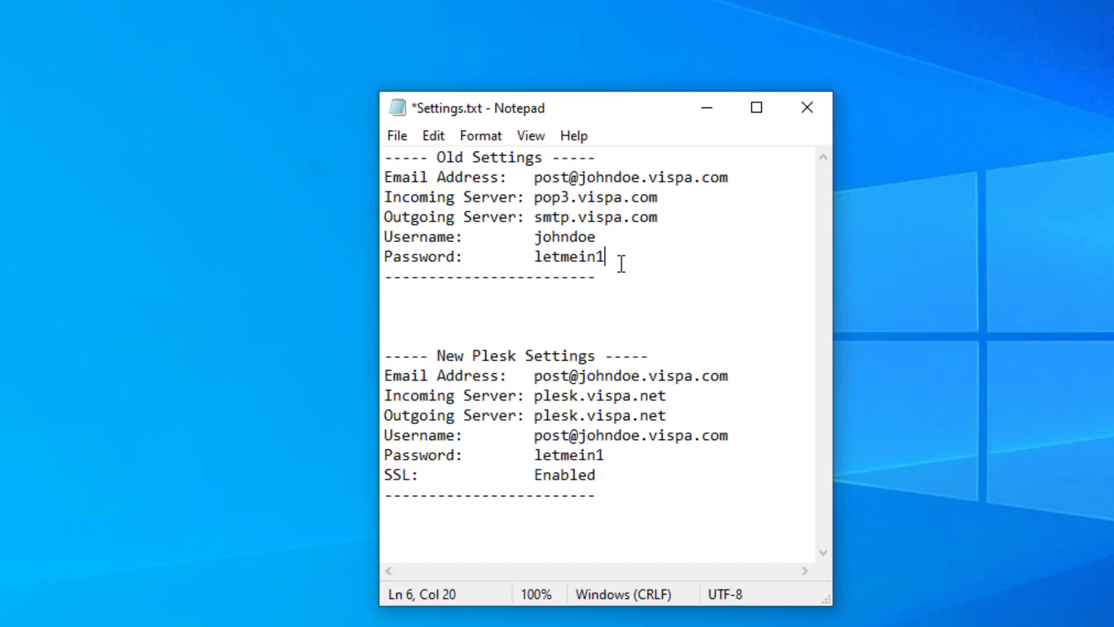
{"action": "key", "text": "Return"}
{"action": "type", "text": "Webma"}
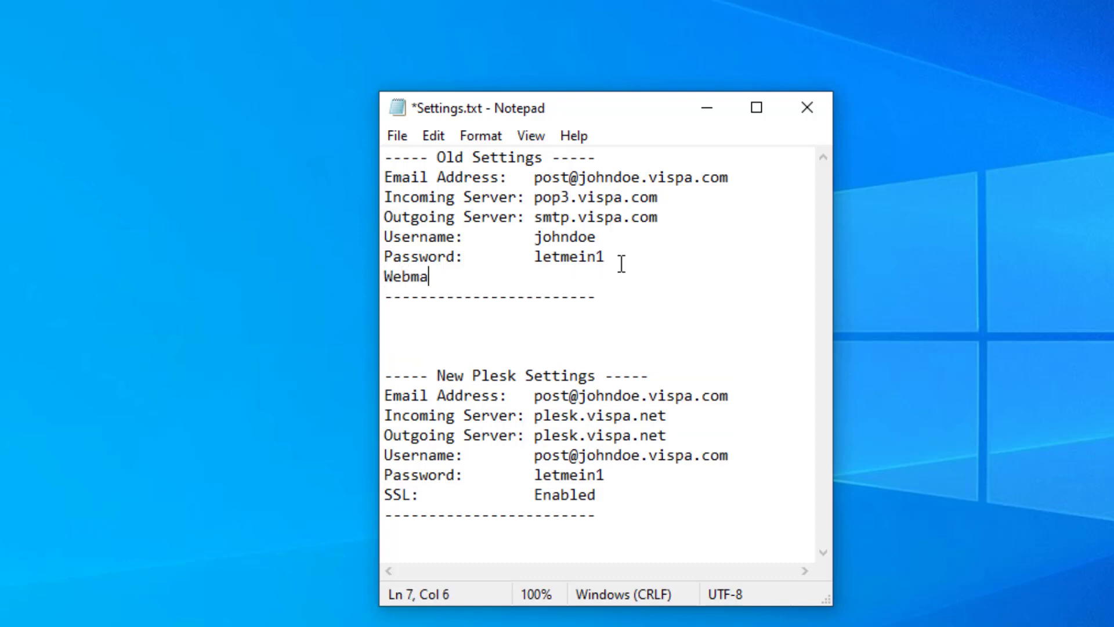
{"action": "type", "text": "il:         webmail.vip"}
{"action": "key", "text": "BackSpace"}
{"action": "type", "text": "sp"}
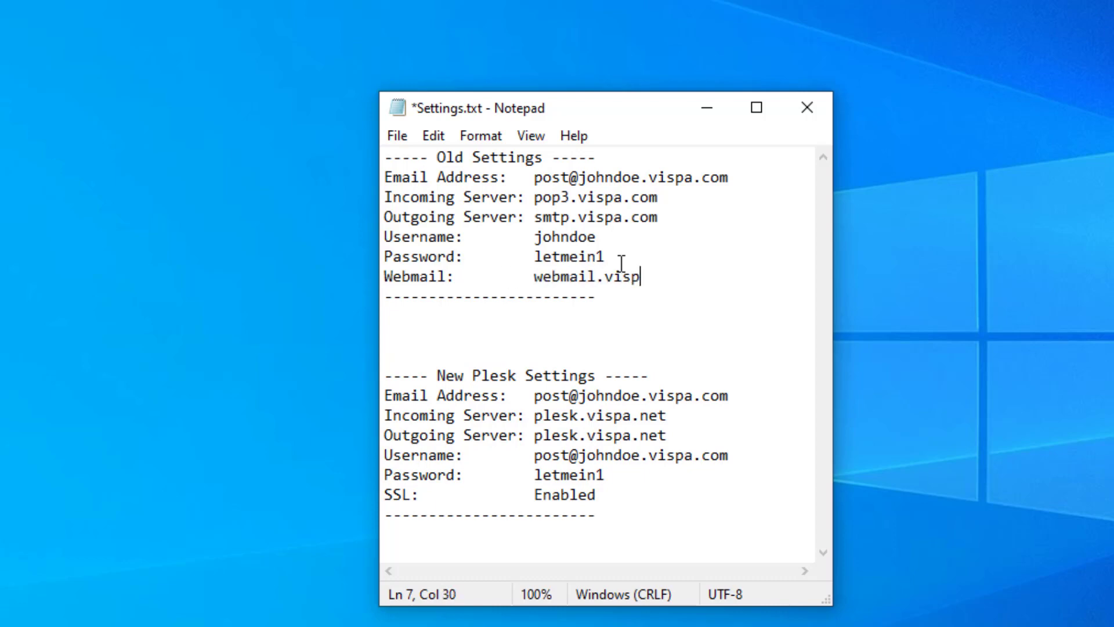
{"action": "type", "text": "a.com / net"}
{"action": "left_click_drag", "start_coordinate": [746, 273], "coordinate": [378, 186]}
{"action": "left_click", "coordinate": [667, 355]}
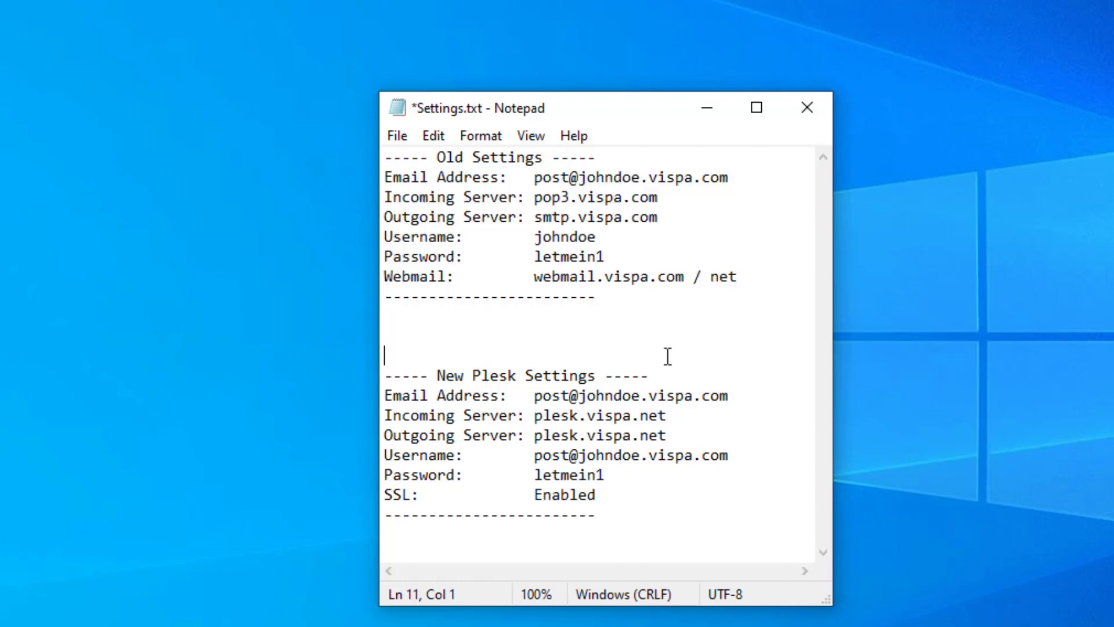
{"action": "left_click_drag", "start_coordinate": [385, 372], "coordinate": [653, 517]}
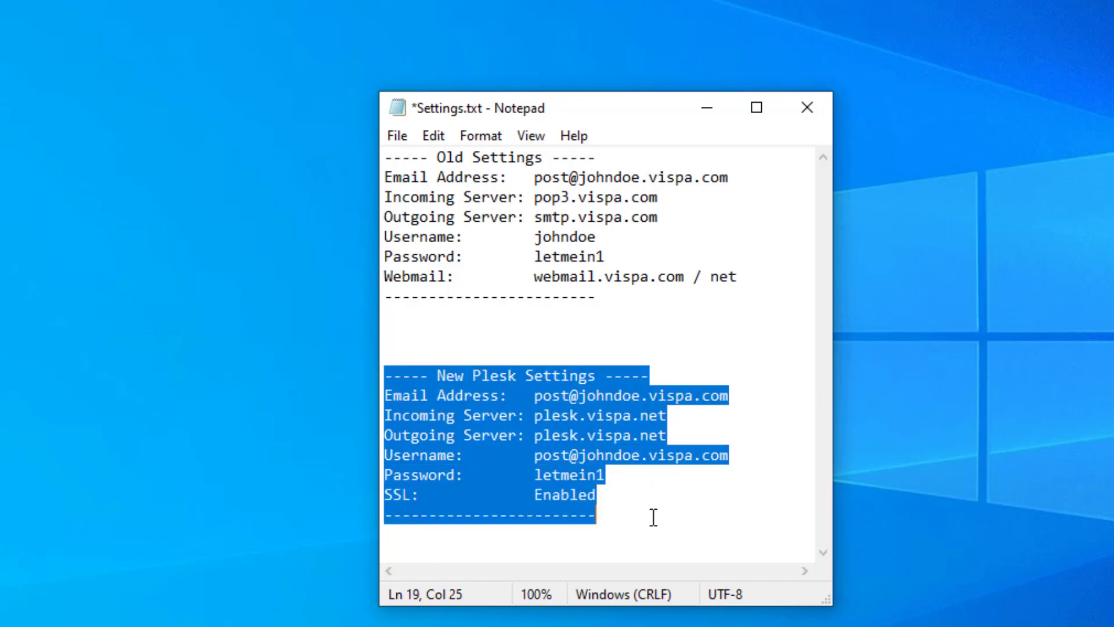
{"action": "left_click", "coordinate": [535, 395]}
{"action": "left_click_drag", "start_coordinate": [542, 395], "coordinate": [745, 400]}
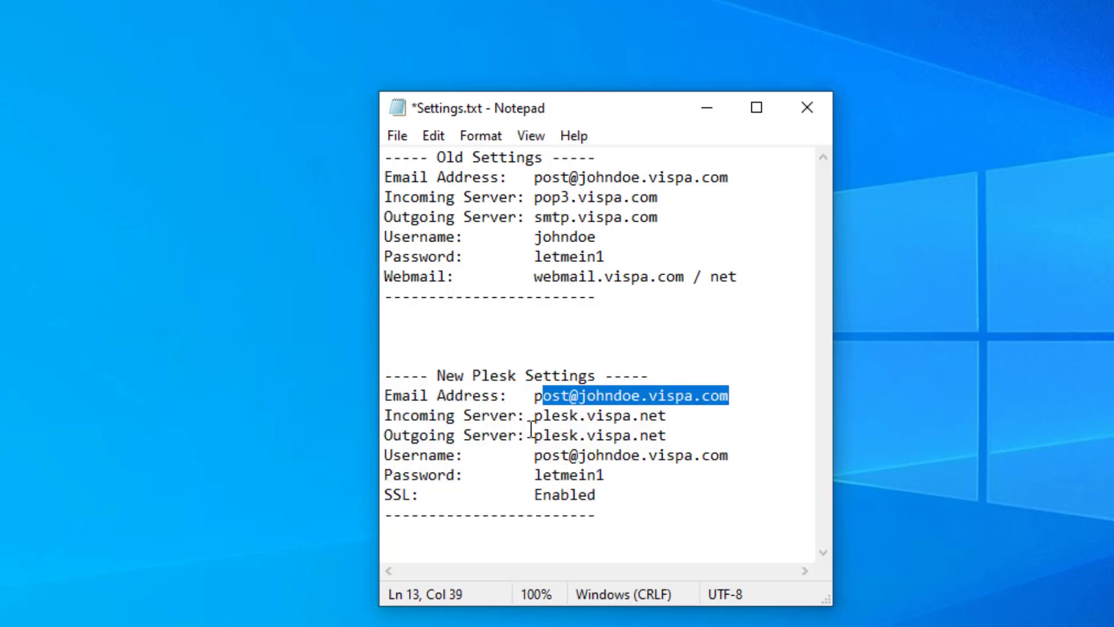
{"action": "left_click_drag", "start_coordinate": [665, 438], "coordinate": [383, 415]}
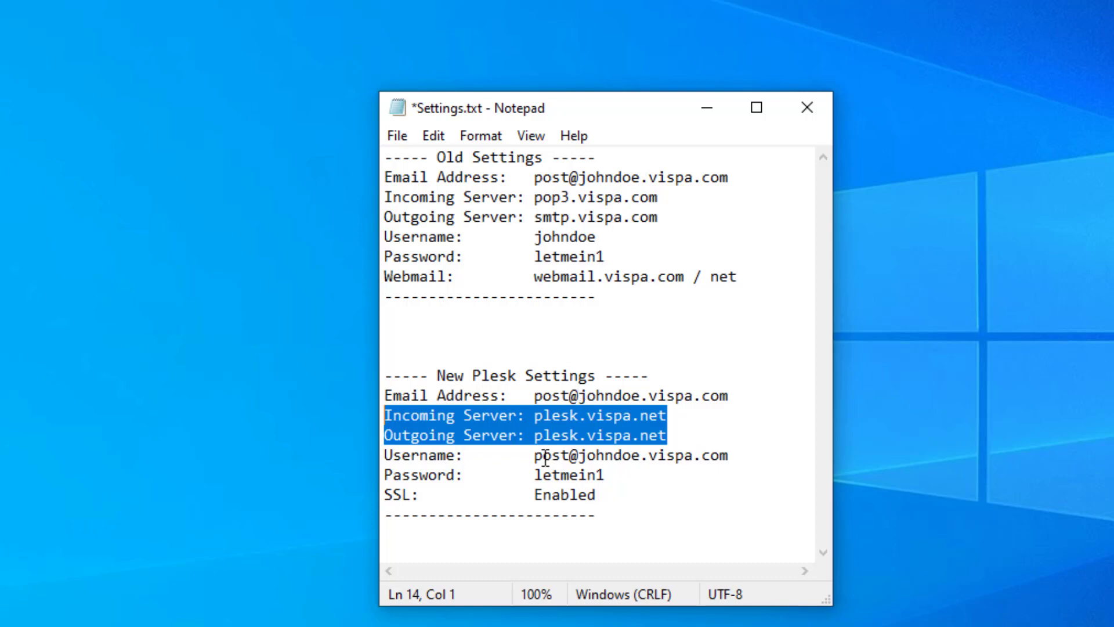
{"action": "left_click_drag", "start_coordinate": [534, 455], "coordinate": [733, 460]}
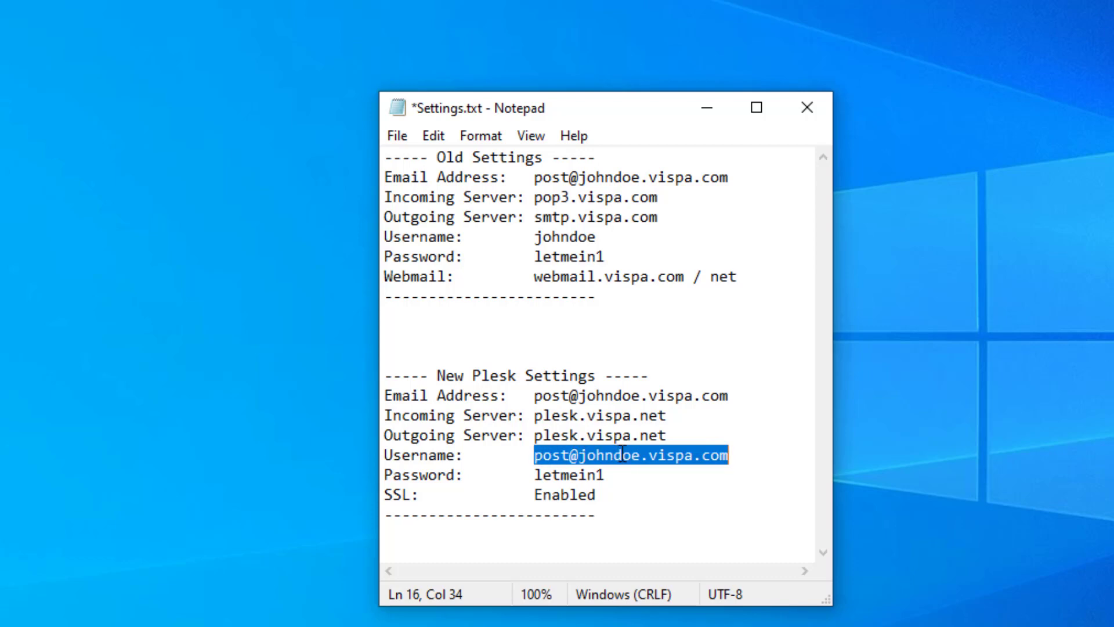
{"action": "double_click", "coordinate": [571, 237]}
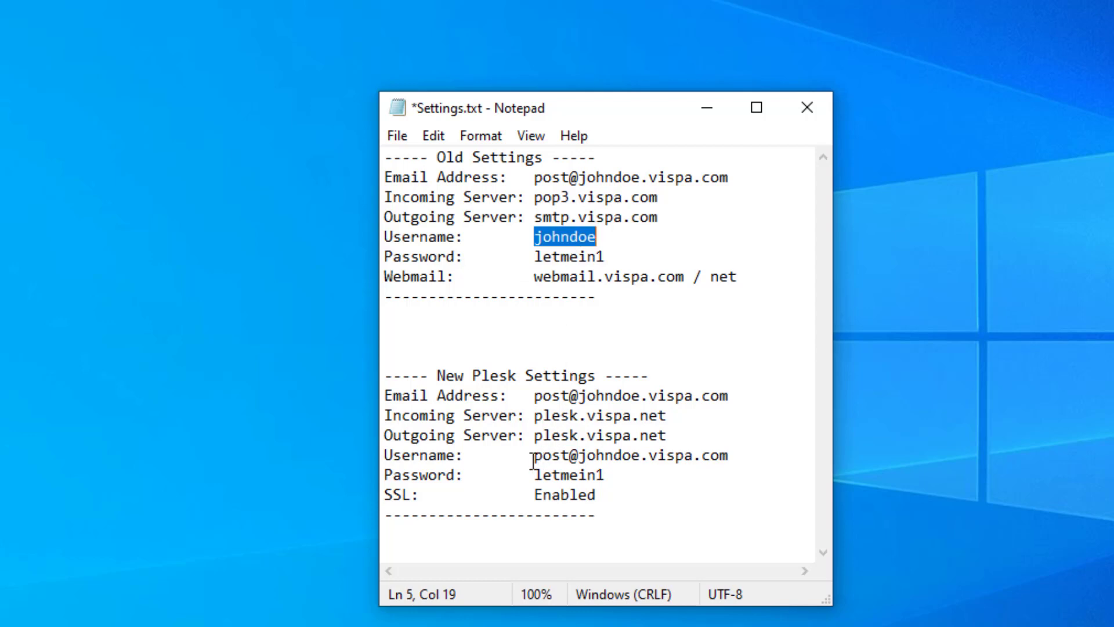
{"action": "left_click_drag", "start_coordinate": [532, 460], "coordinate": [740, 462]}
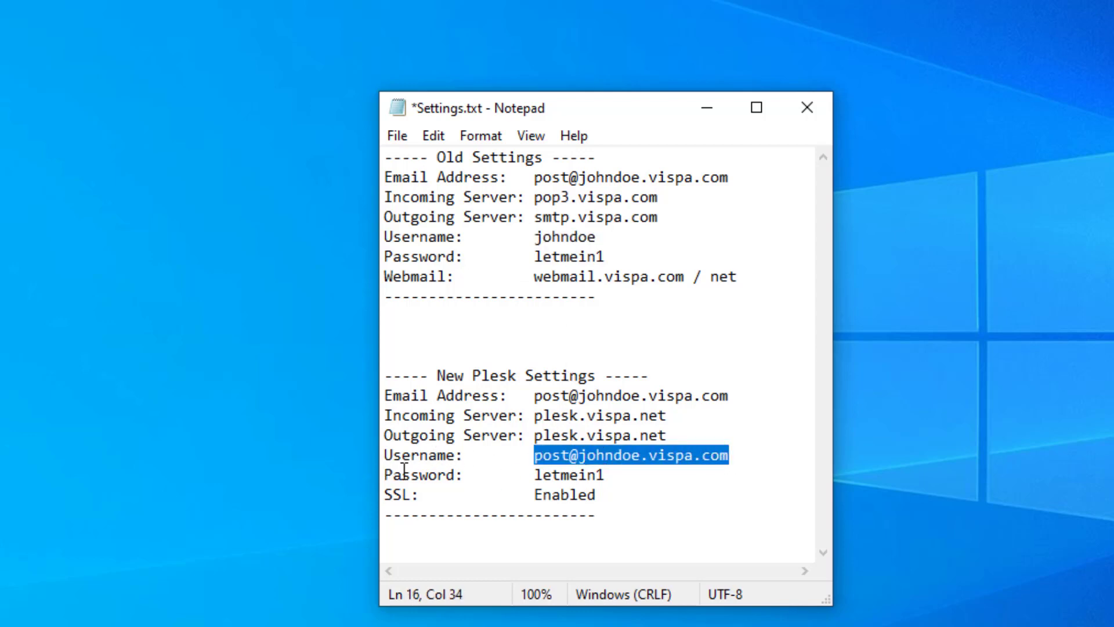
{"action": "double_click", "coordinate": [566, 474]}
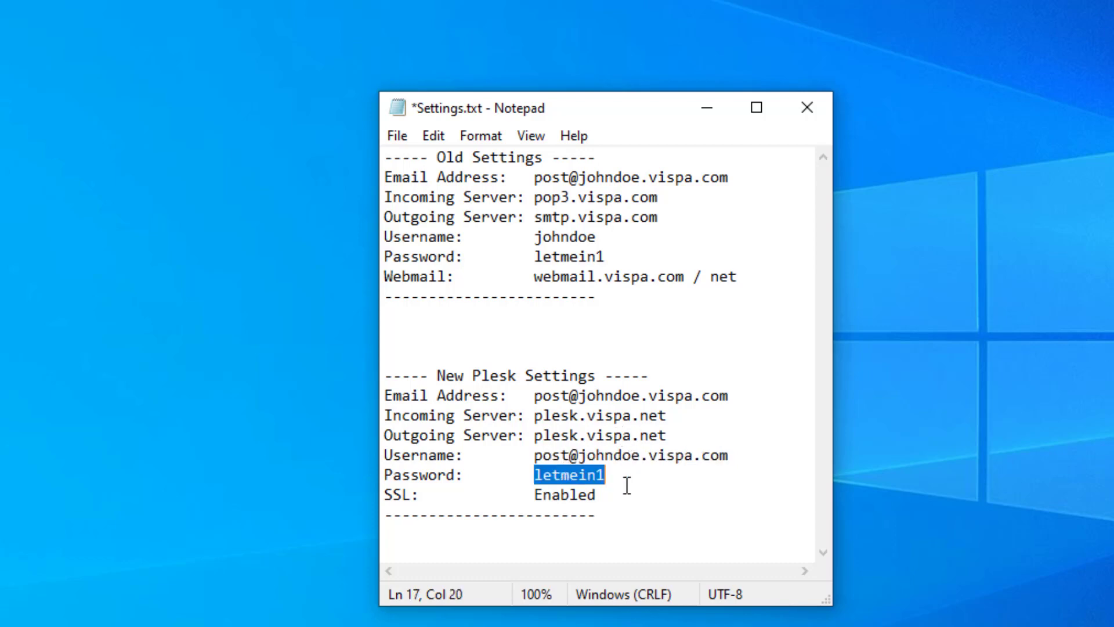
{"action": "left_click_drag", "start_coordinate": [598, 496], "coordinate": [383, 492]}
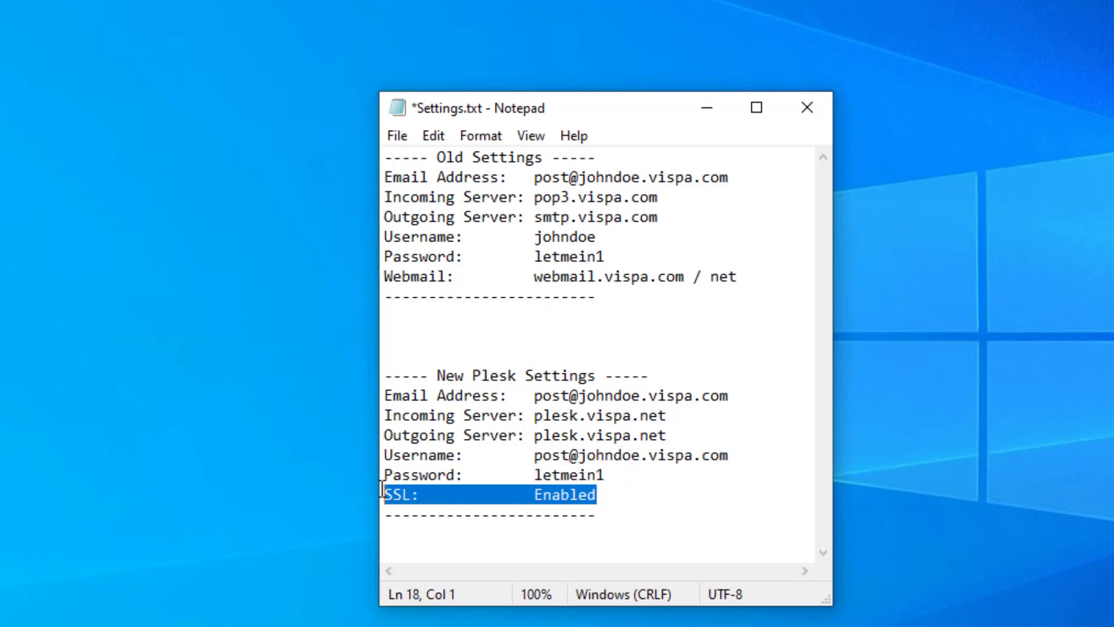
{"action": "left_click", "coordinate": [613, 494]}
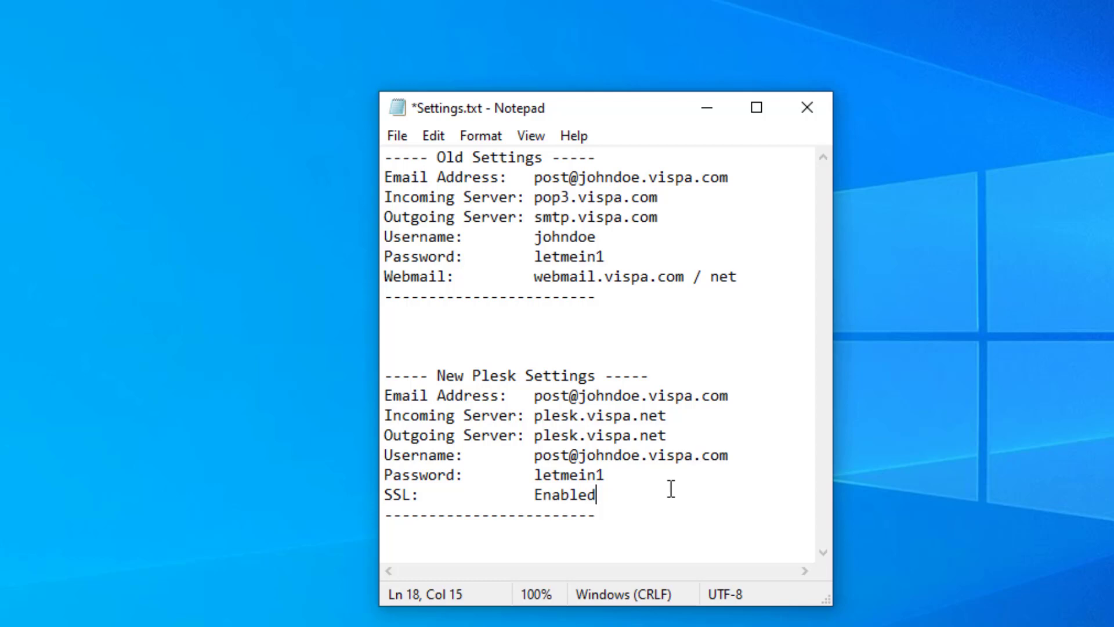
{"action": "key", "text": "Return"}
{"action": "type", "text": "webm"}
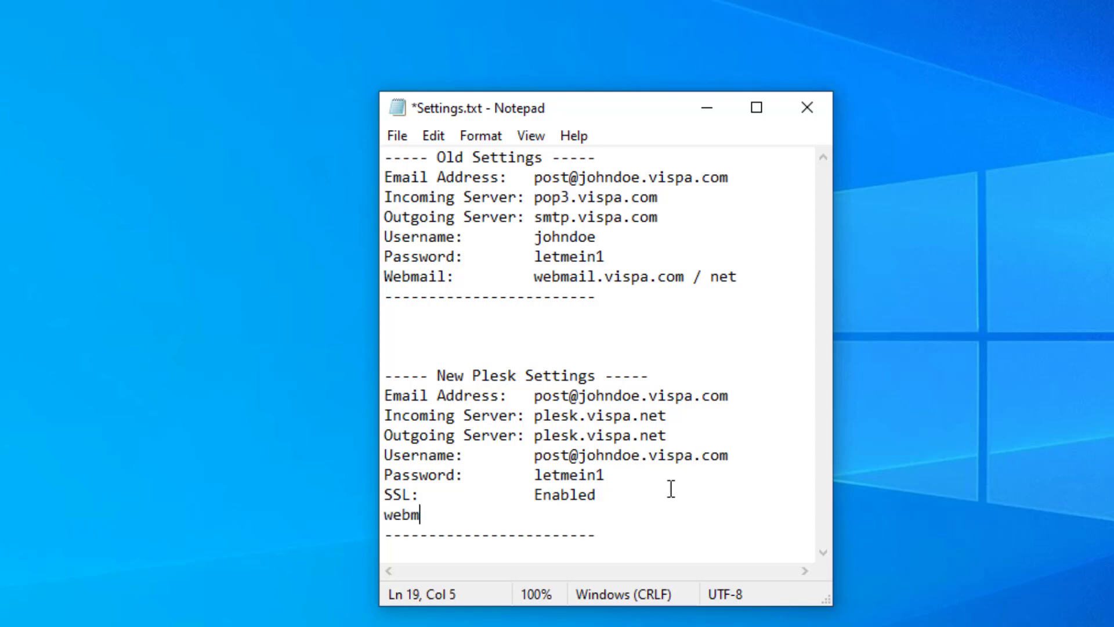
{"action": "type", "text": "ail:"}
{"action": "key", "text": "Tab"}
{"action": "type", "text": "http:"}
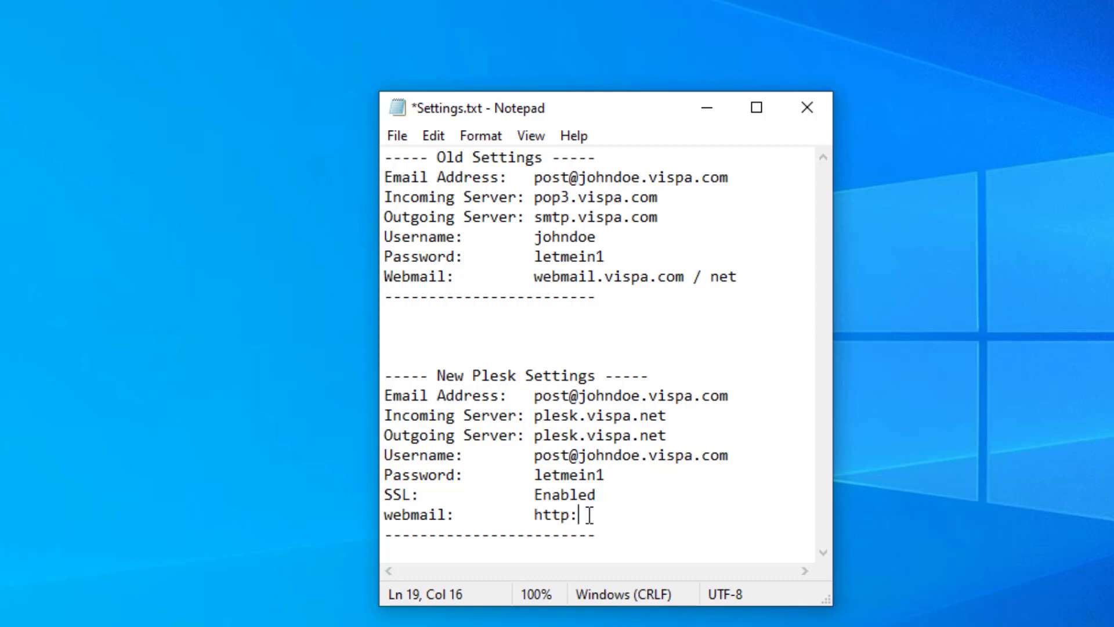
{"action": "type", "text": "//webmail.john"}
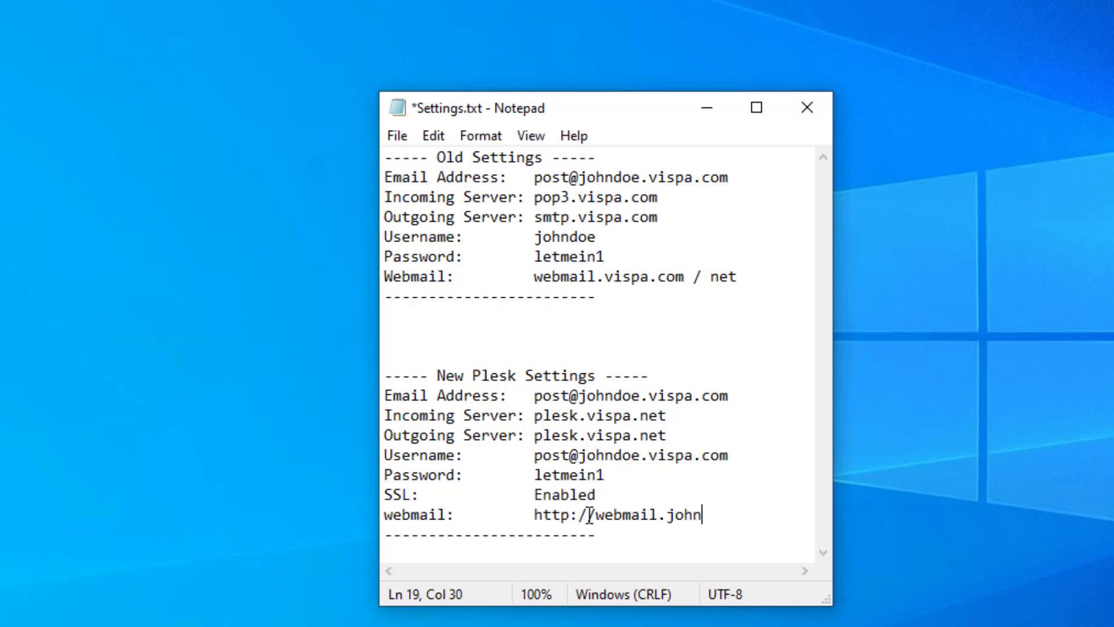
{"action": "type", "text": "doe.vispa.com"}
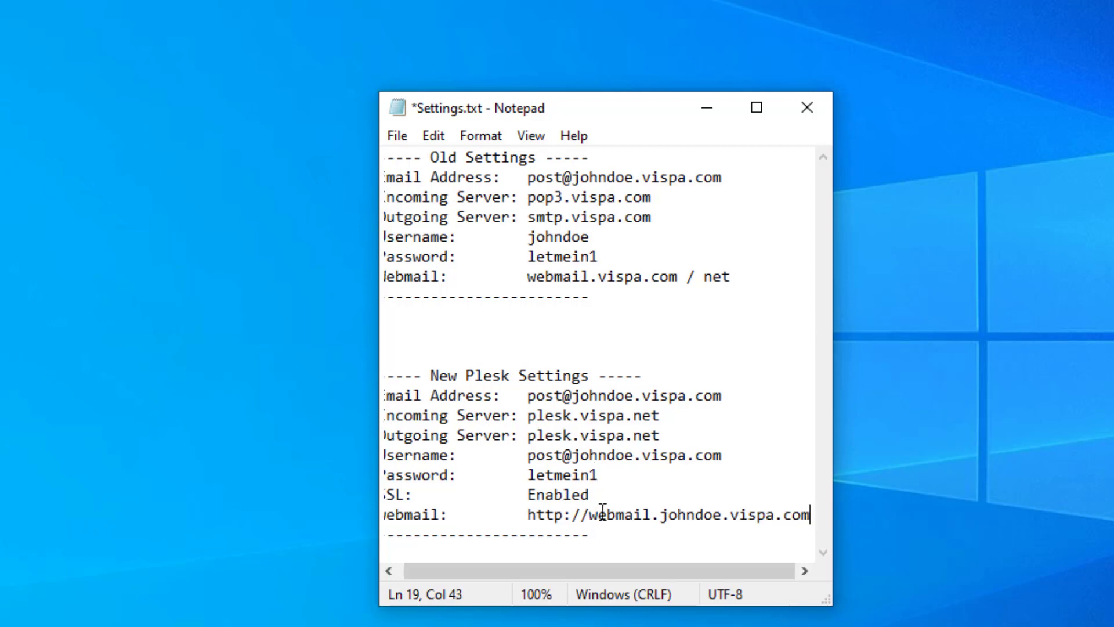
- Delete the entire Old Settings block from Settings.txt and move Notepad toward the upper right
{"action": "left_click_drag", "start_coordinate": [519, 514], "coordinate": [808, 515]}
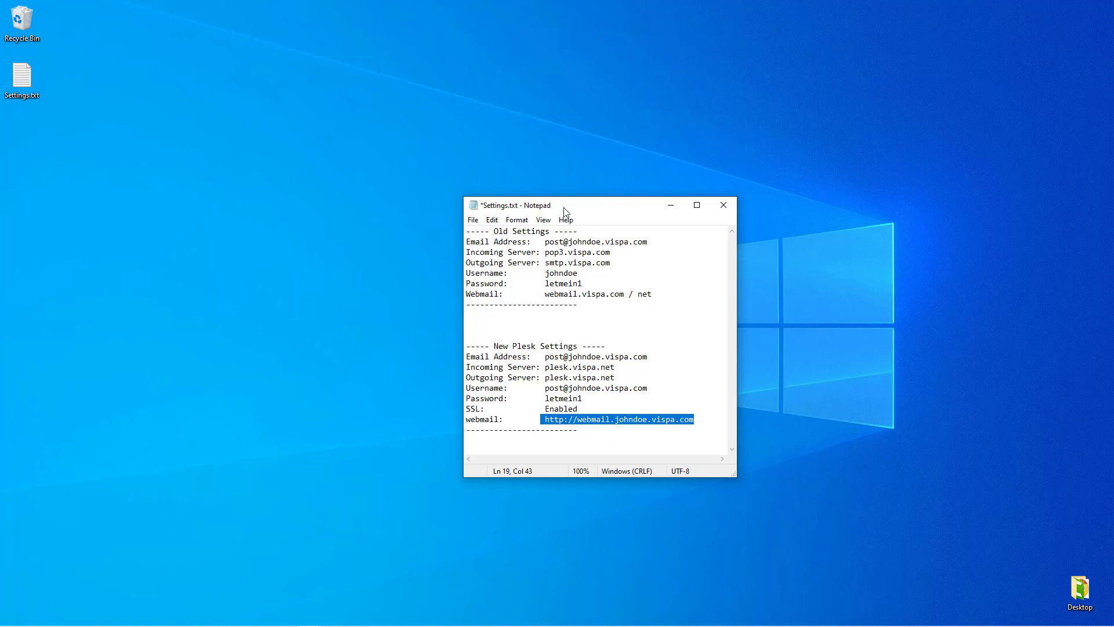
{"action": "left_click_drag", "start_coordinate": [565, 212], "coordinate": [882, 256]}
{"action": "left_click_drag", "start_coordinate": [906, 353], "coordinate": [731, 266]}
{"action": "key", "text": "Delete"}
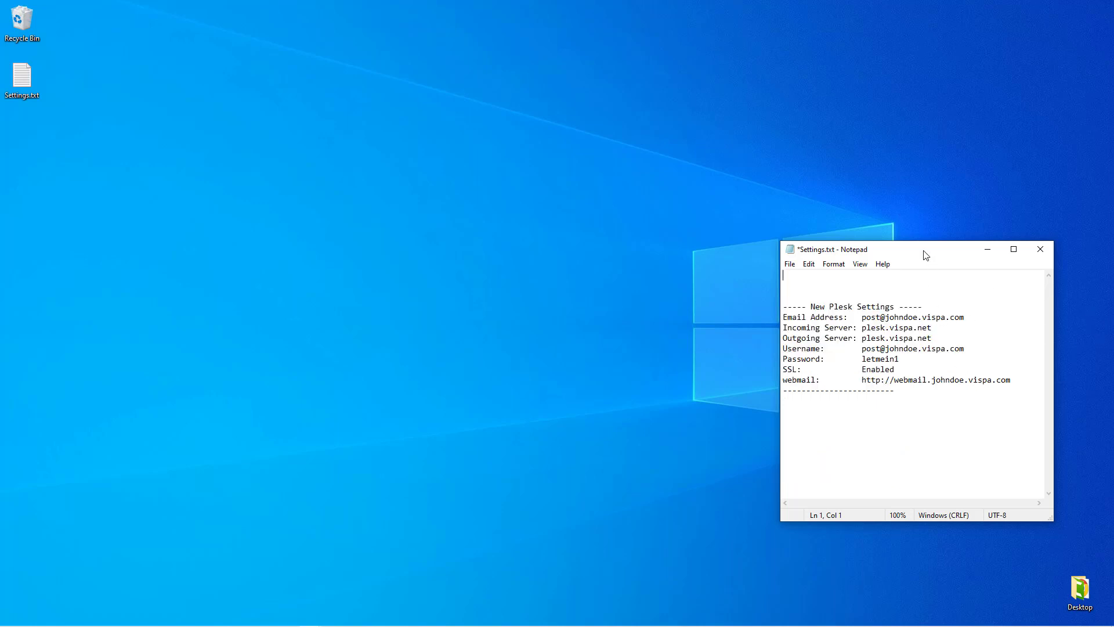
{"action": "left_click_drag", "start_coordinate": [925, 256], "coordinate": [968, 231]}
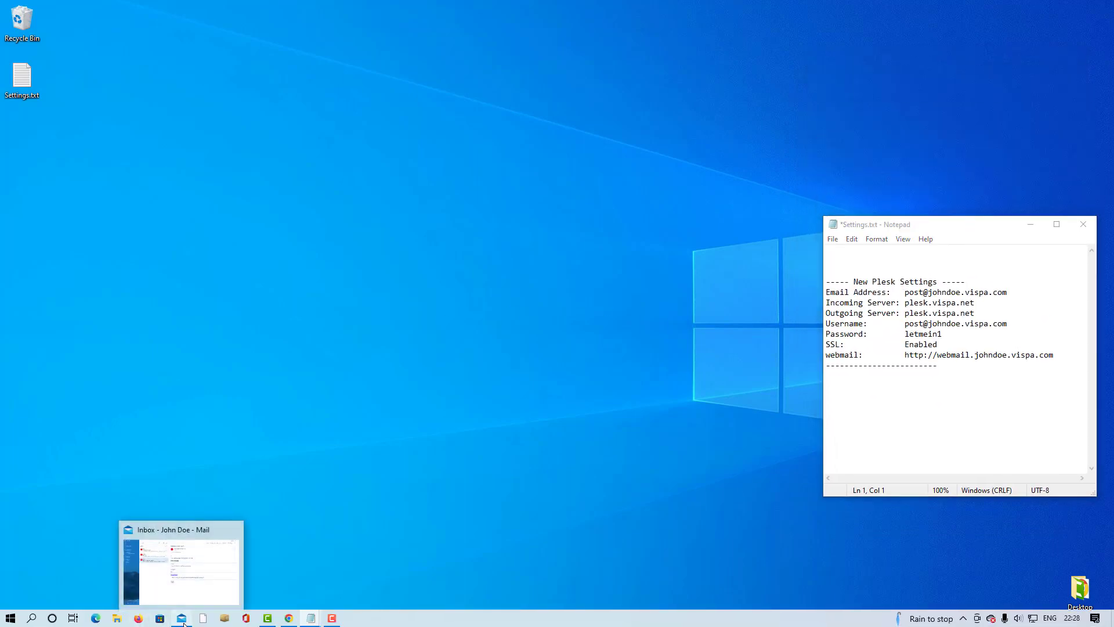
- Read the Order Confirmation, #62028 New ticket created and Welcome emails, highlighting Total Due Today
{"action": "left_click", "coordinate": [184, 623]}
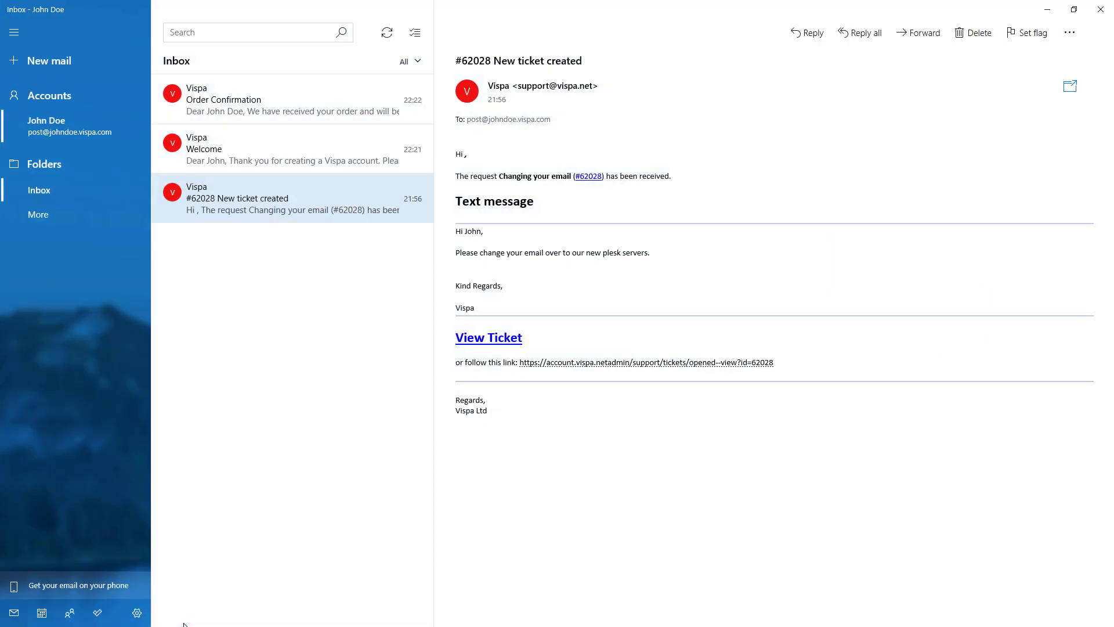
{"action": "left_click", "coordinate": [343, 94]}
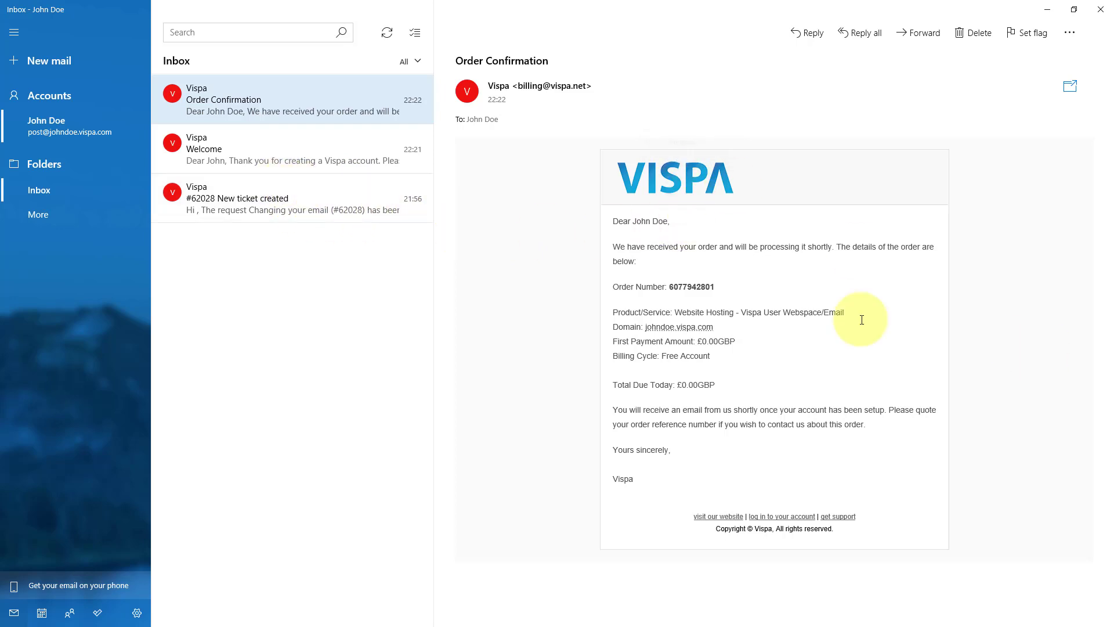
{"action": "left_click", "coordinate": [373, 216]}
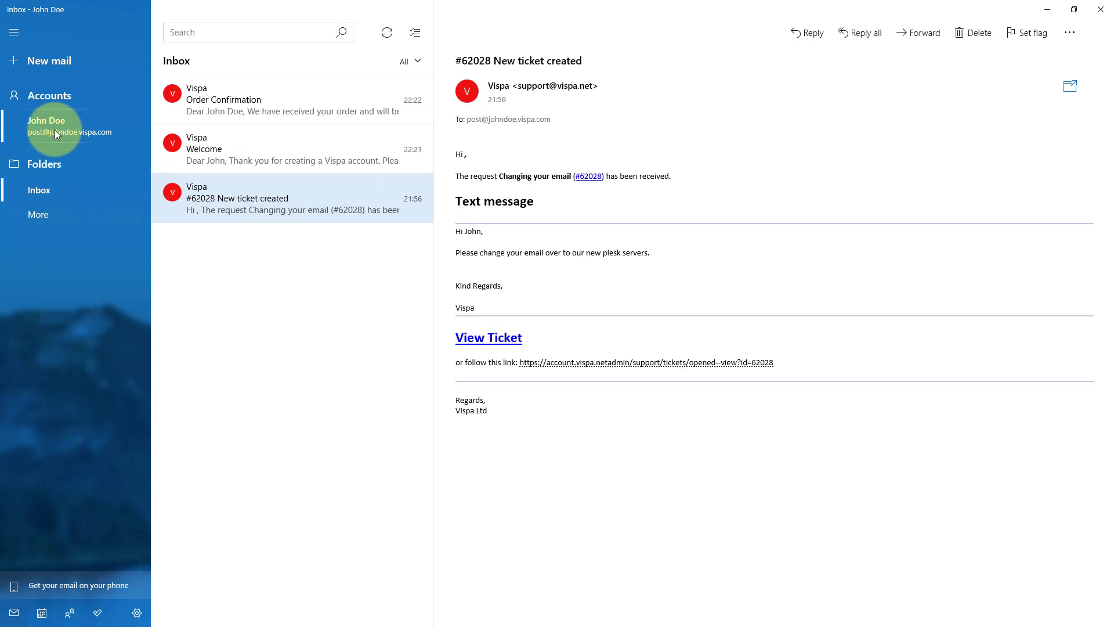
{"action": "left_click", "coordinate": [54, 130]}
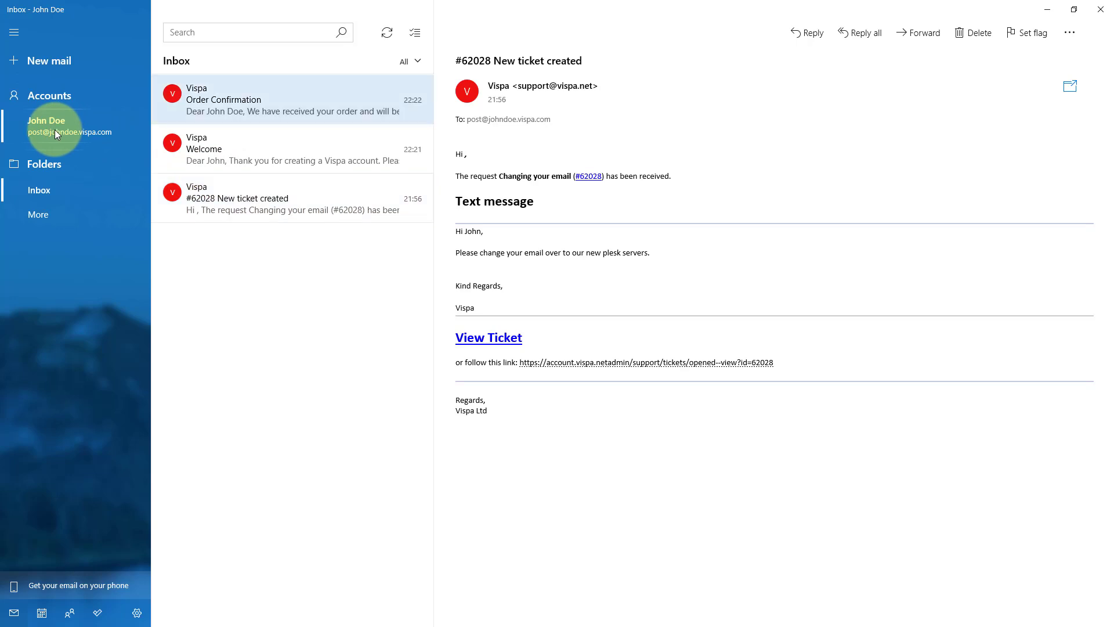
{"action": "left_click", "coordinate": [226, 169]}
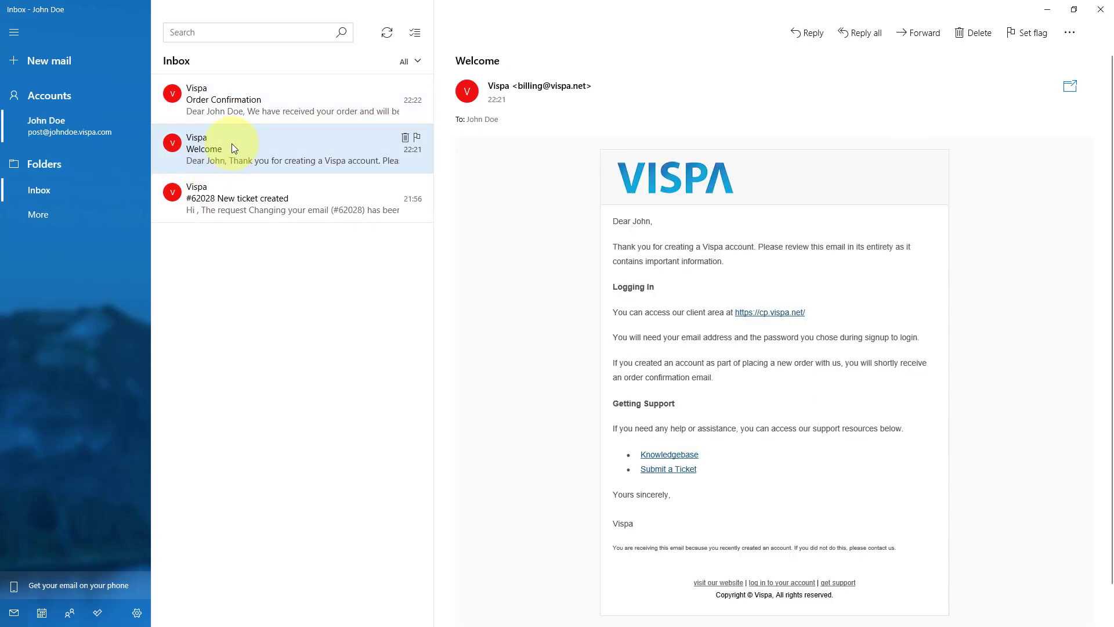
{"action": "left_click", "coordinate": [284, 104]}
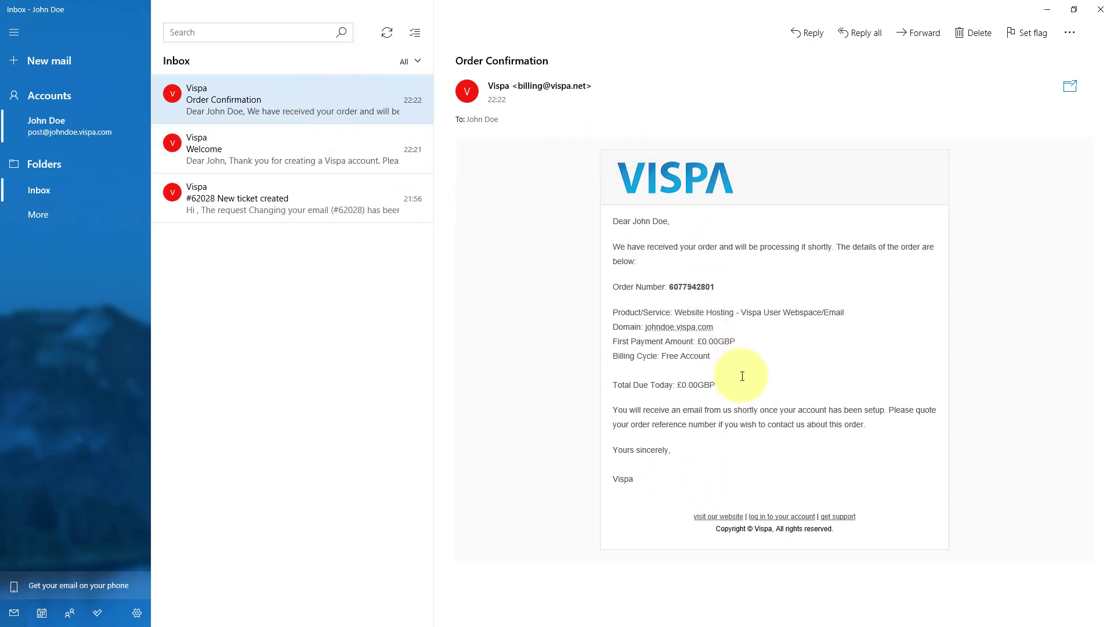
{"action": "left_click_drag", "start_coordinate": [738, 388], "coordinate": [604, 385]}
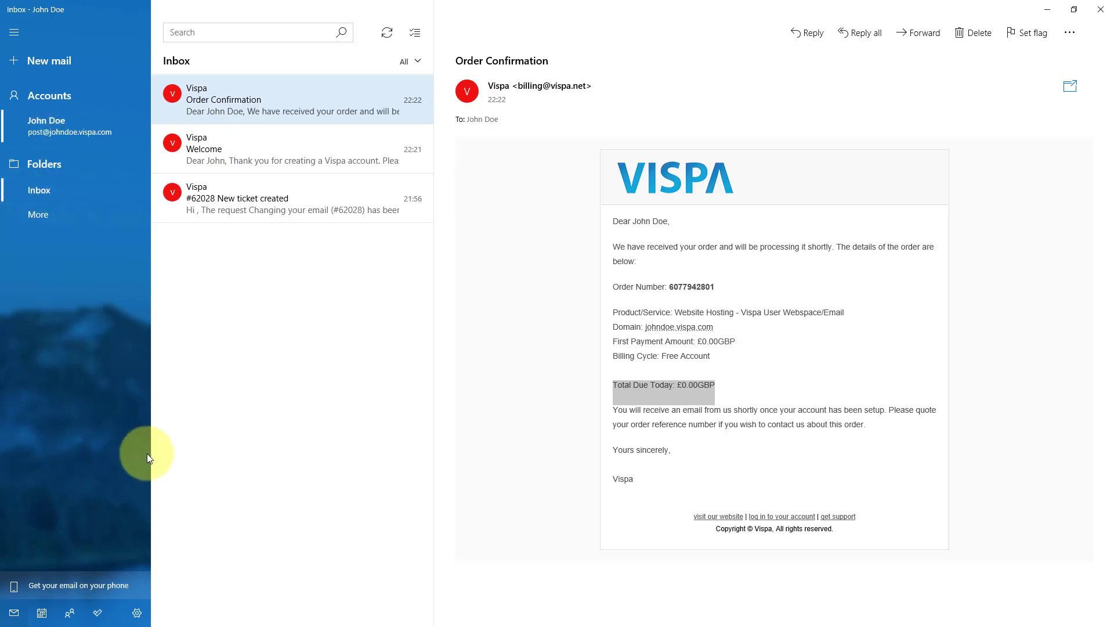
- Delete the Vispa account through Settings > Manage accounts and confirm the deletion
{"action": "left_click", "coordinate": [138, 614]}
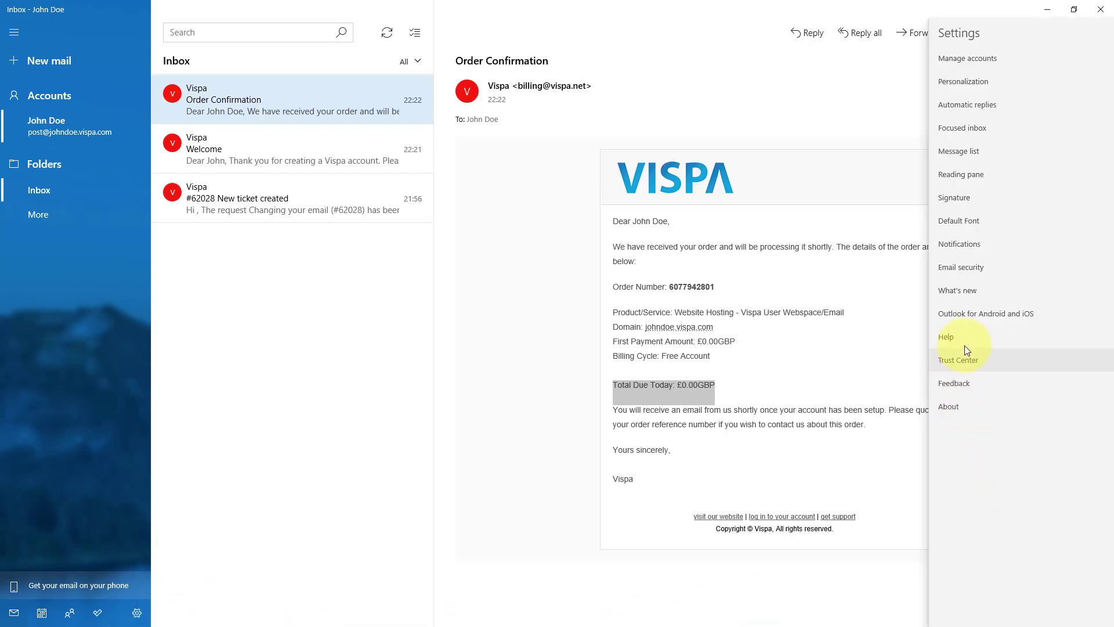
{"action": "left_click", "coordinate": [960, 60]}
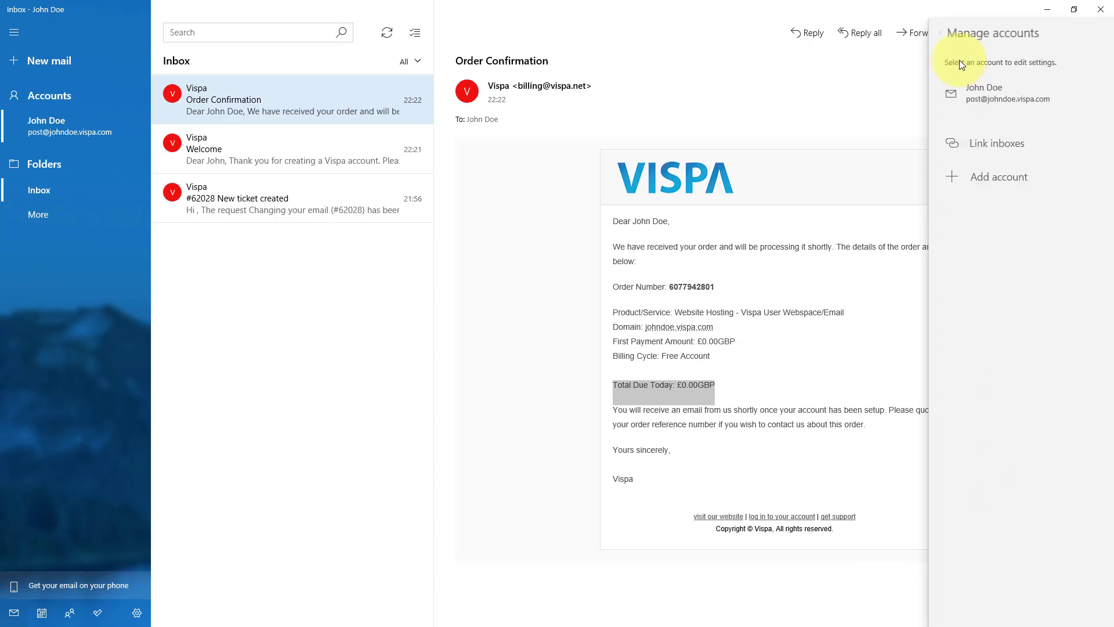
{"action": "left_click", "coordinate": [1018, 98]}
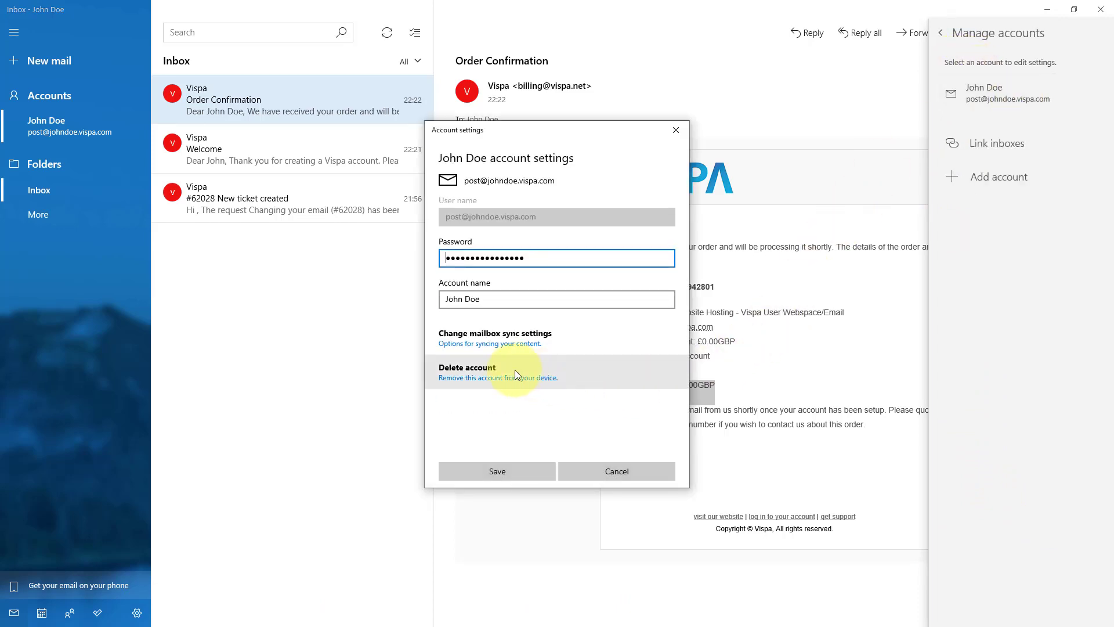
{"action": "left_click", "coordinate": [452, 381]}
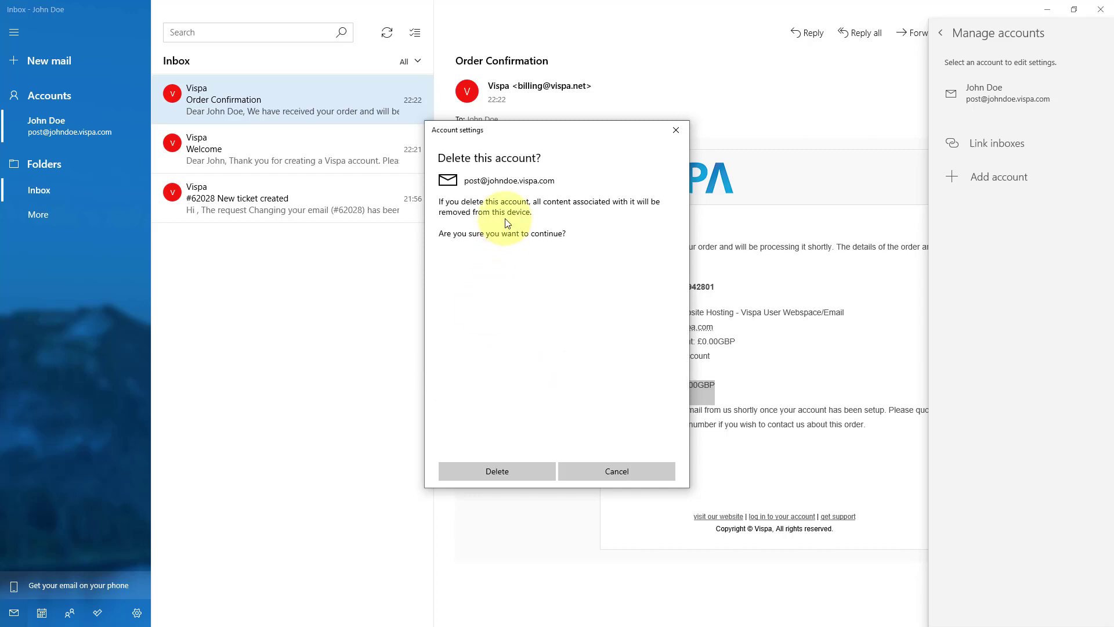
{"action": "left_click", "coordinate": [486, 472]}
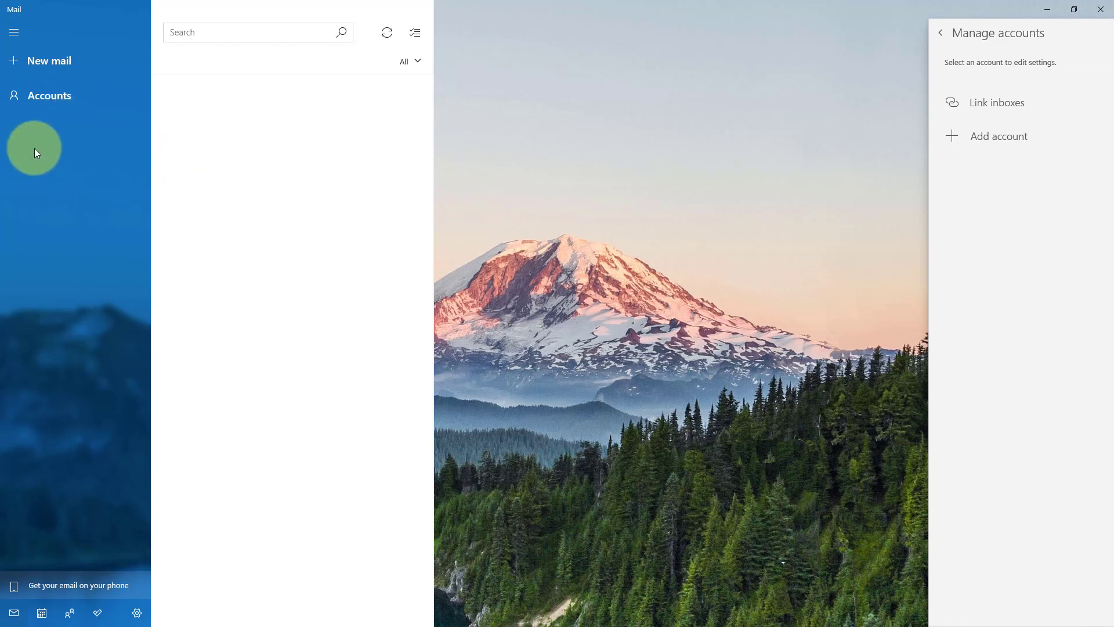
- Start adding a new account and choose Advanced setup > Internet email
{"action": "left_click", "coordinate": [65, 105]}
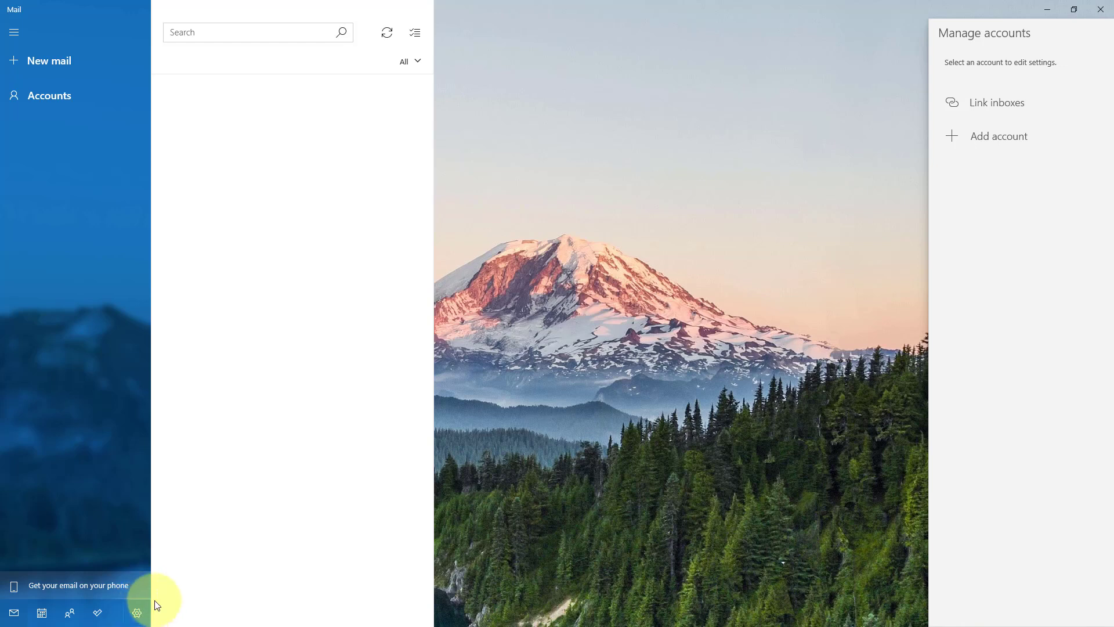
{"action": "left_click", "coordinate": [52, 97]}
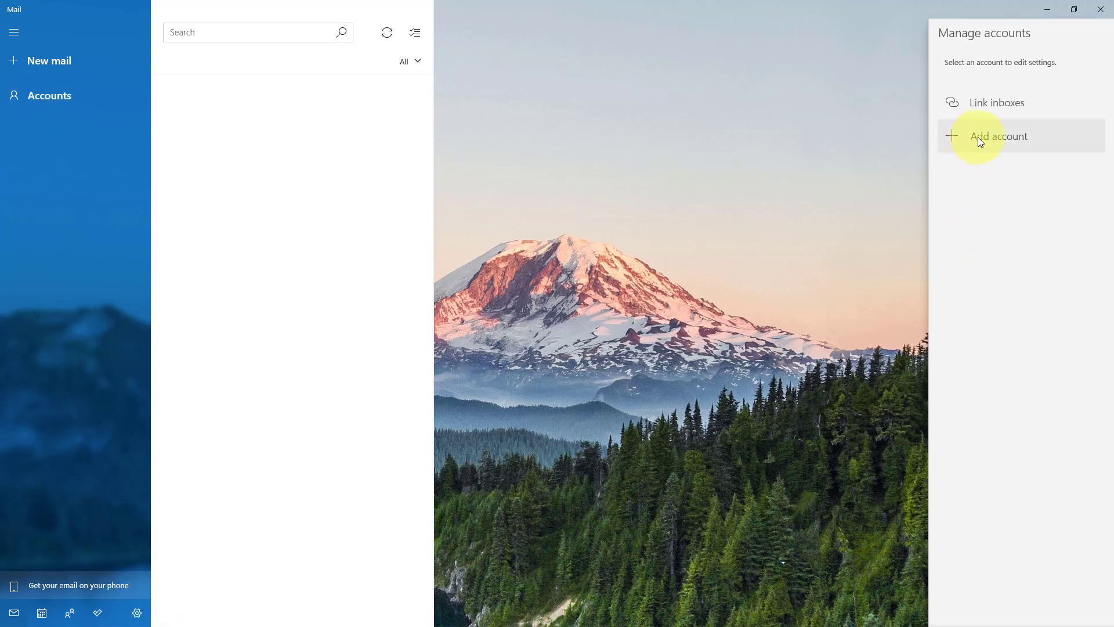
{"action": "left_click", "coordinate": [993, 142]}
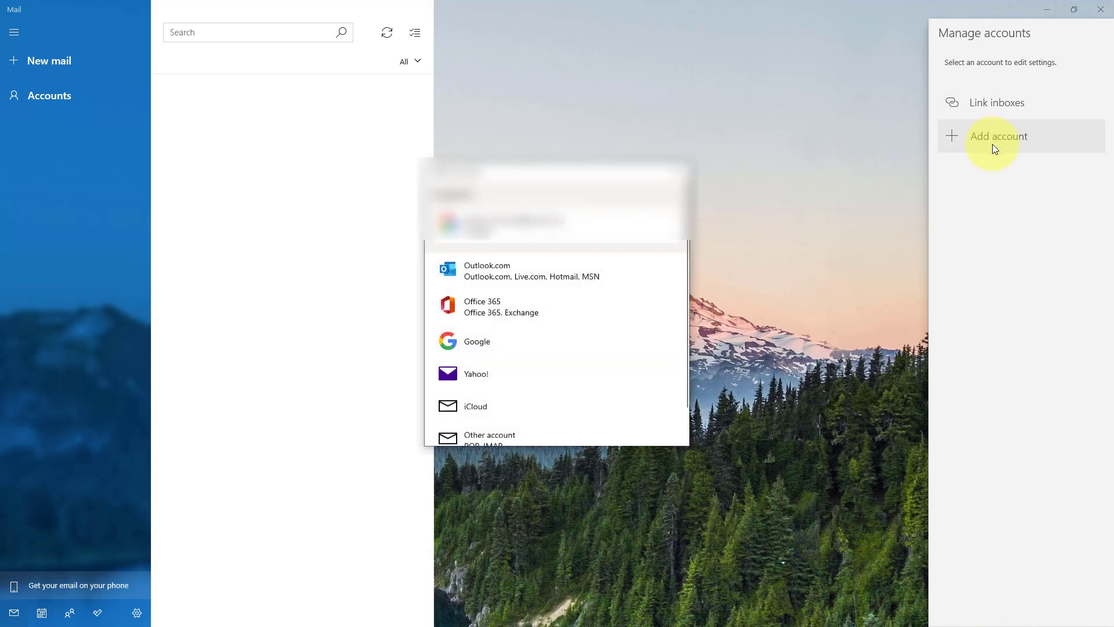
{"action": "scroll", "coordinate": [582, 286], "scroll_direction": "down", "scroll_amount": 2}
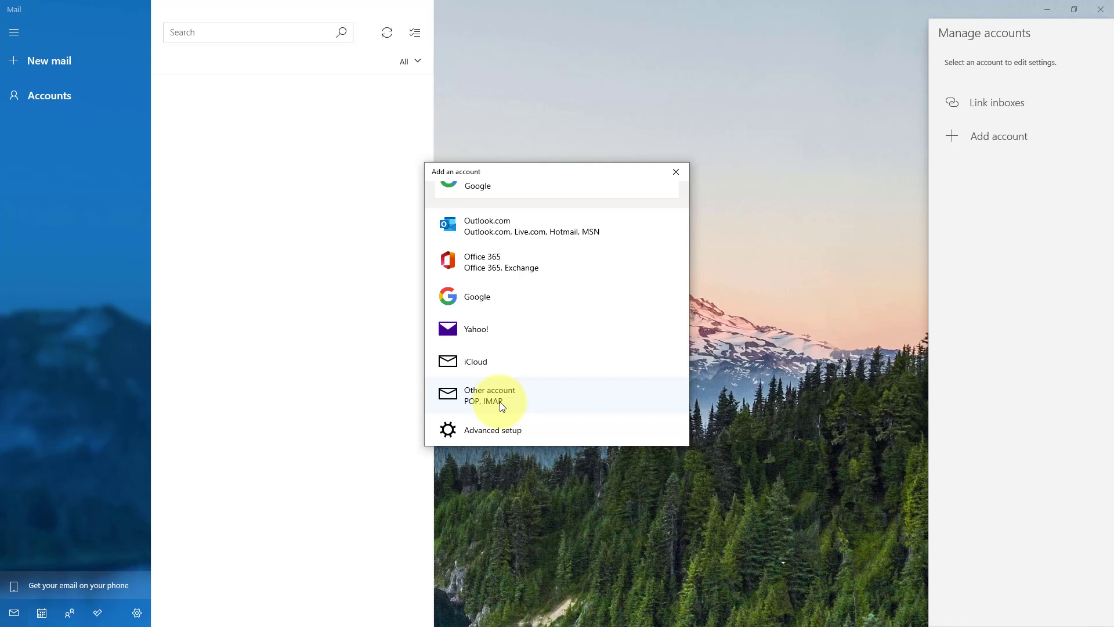
{"action": "left_click", "coordinate": [483, 440]}
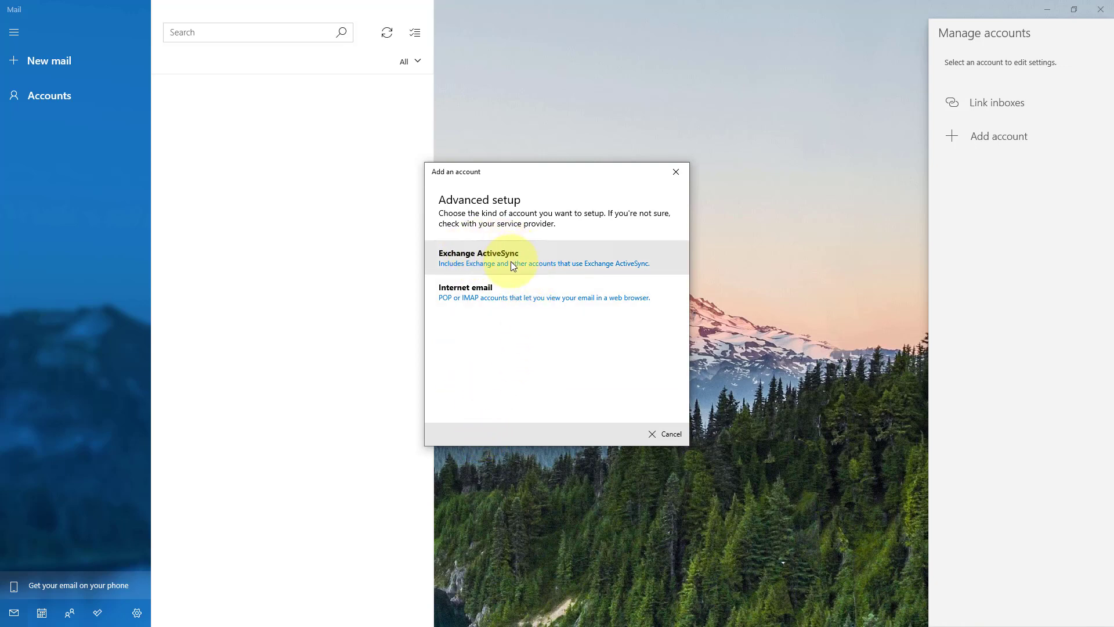
{"action": "left_click", "coordinate": [467, 300]}
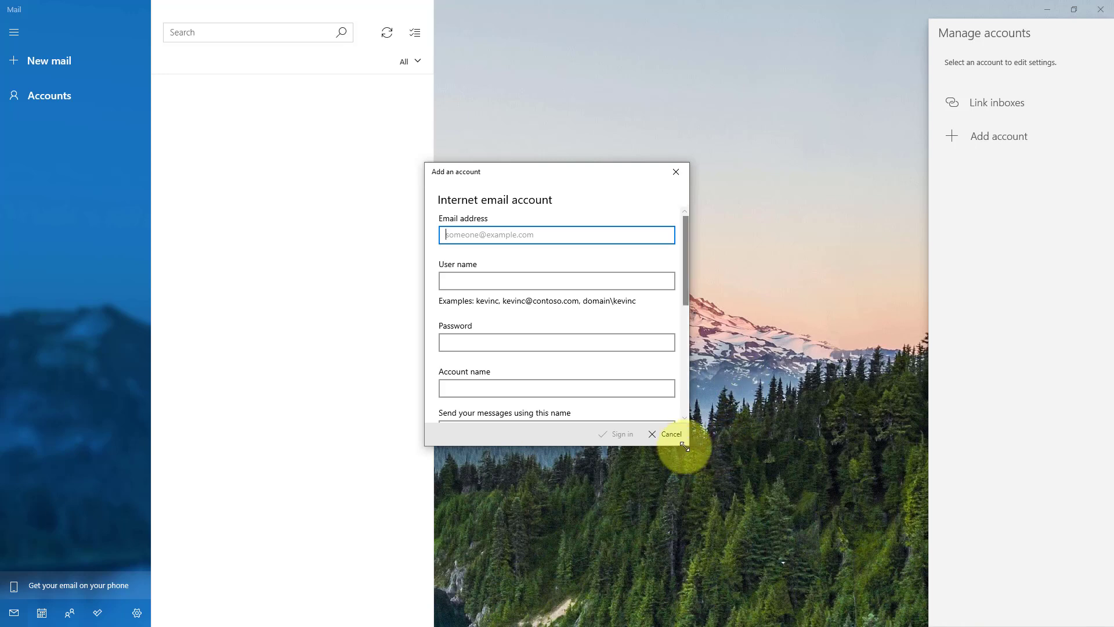
- Enlarge and raise the account form, enter the mailbox's email address, and select it for copying
{"action": "left_click_drag", "start_coordinate": [673, 446], "coordinate": [676, 605]}
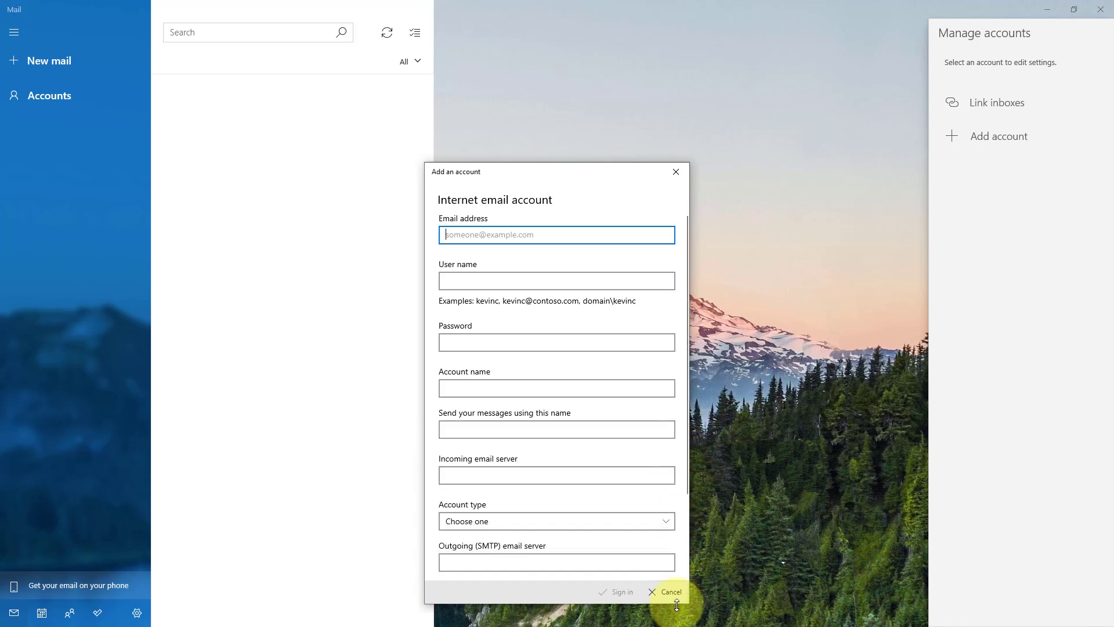
{"action": "left_click_drag", "start_coordinate": [533, 170], "coordinate": [513, 63]}
{"action": "left_click_drag", "start_coordinate": [546, 497], "coordinate": [550, 604]}
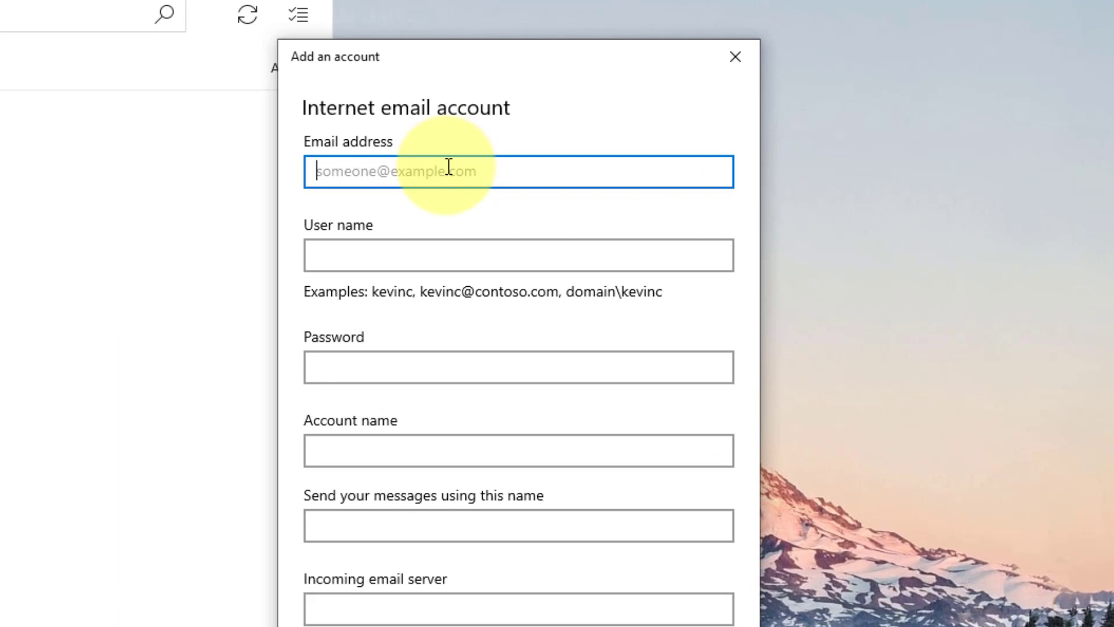
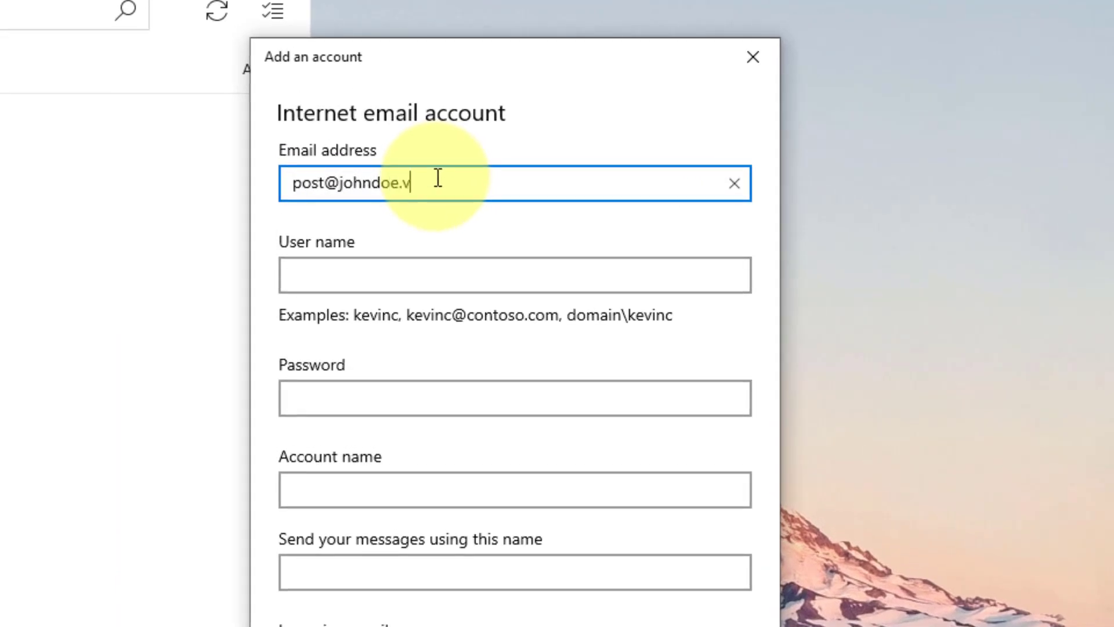
{"action": "key", "text": "Tab"}
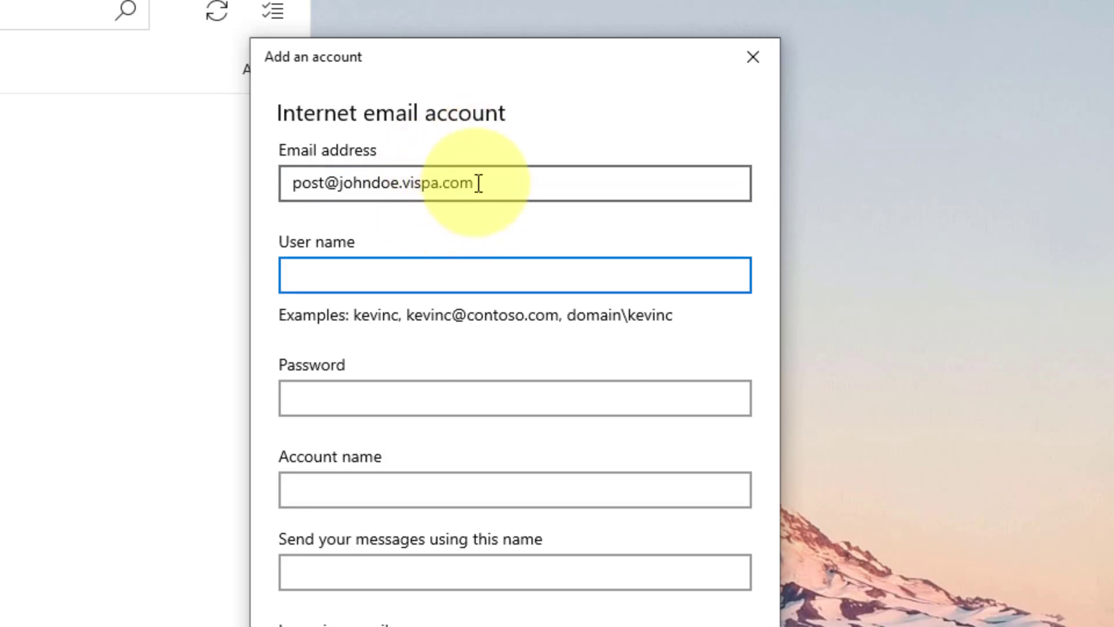
{"action": "left_click_drag", "start_coordinate": [478, 182], "coordinate": [265, 176]}
{"action": "key", "text": "ctrl+c"}
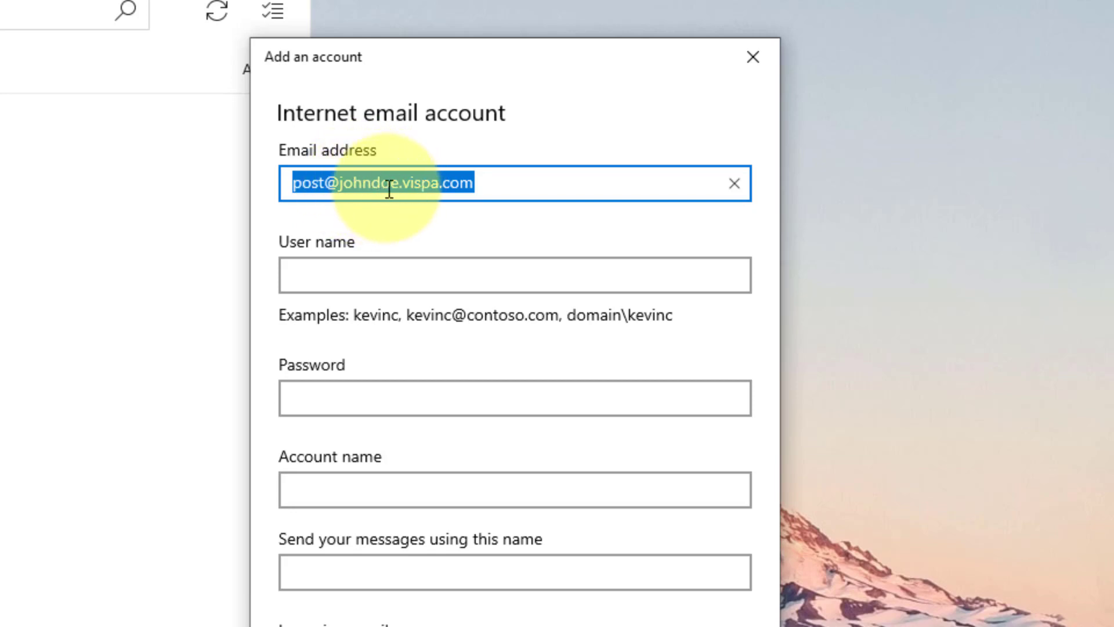
{"action": "left_click", "coordinate": [409, 273]}
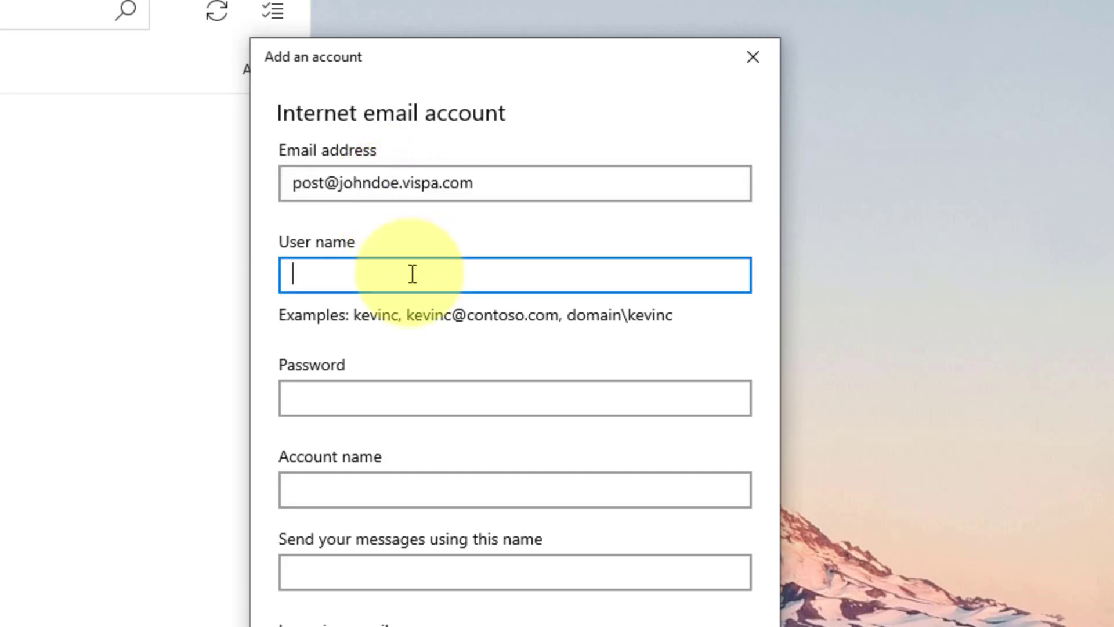
- Paste the mailbox address as the user name, enter the account password and reveal it to check
{"action": "key", "text": "ctrl+v"}
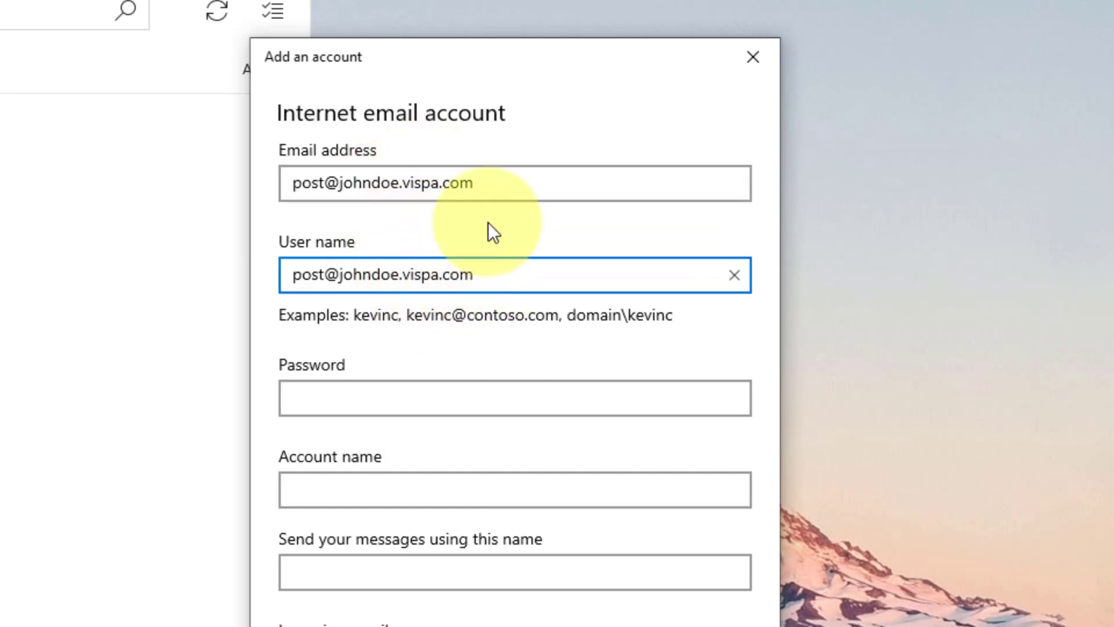
{"action": "left_click", "coordinate": [395, 388]}
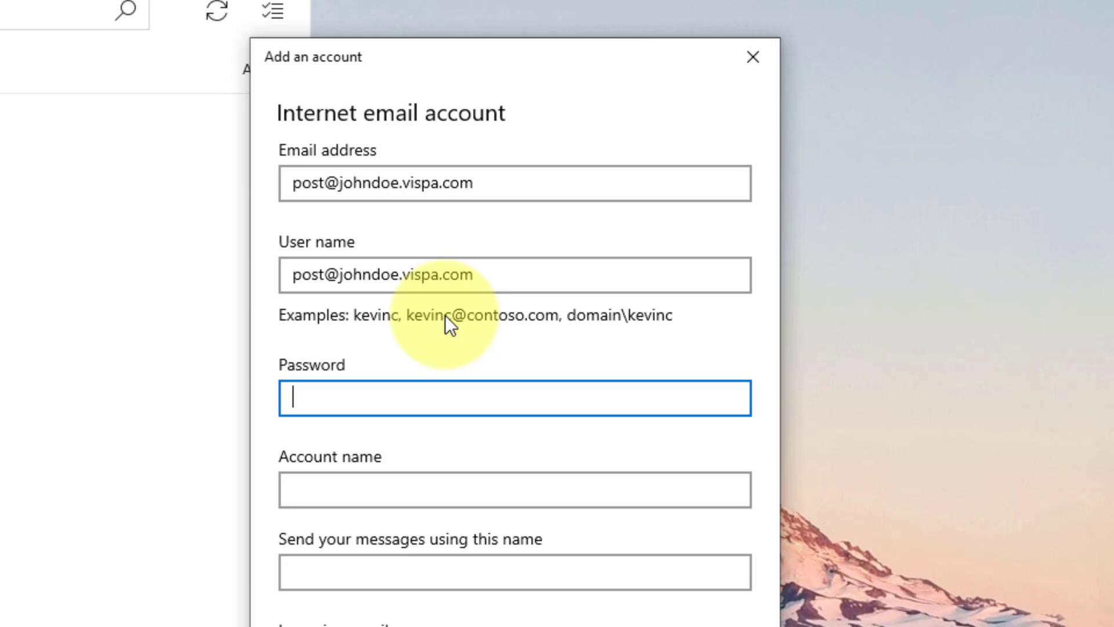
{"action": "type", "text": "••••••••"}
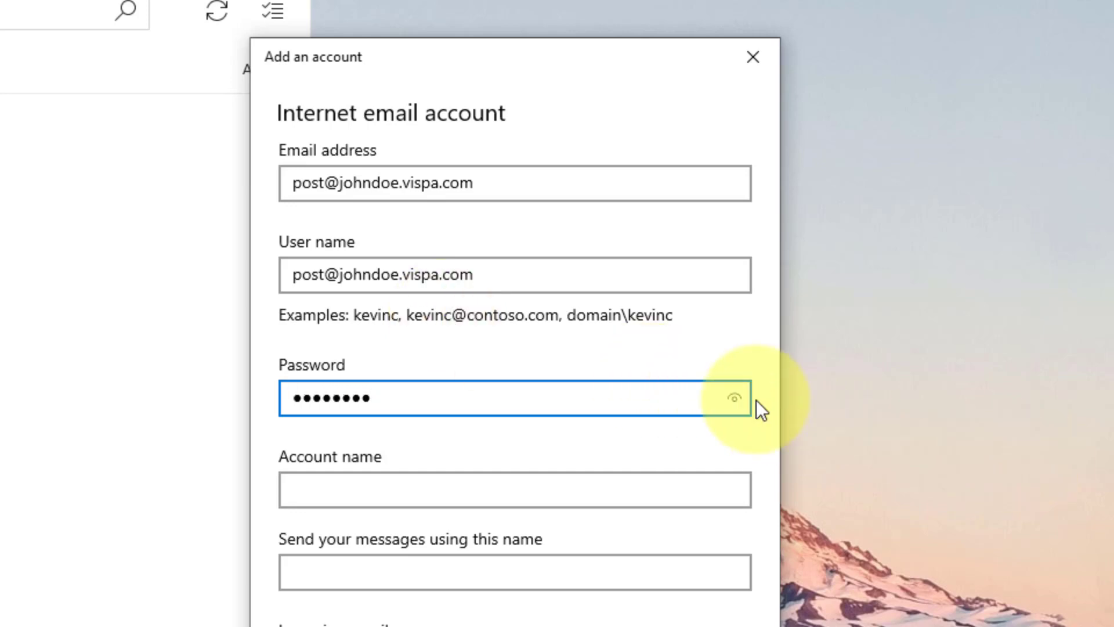
{"action": "left_click", "coordinate": [727, 404]}
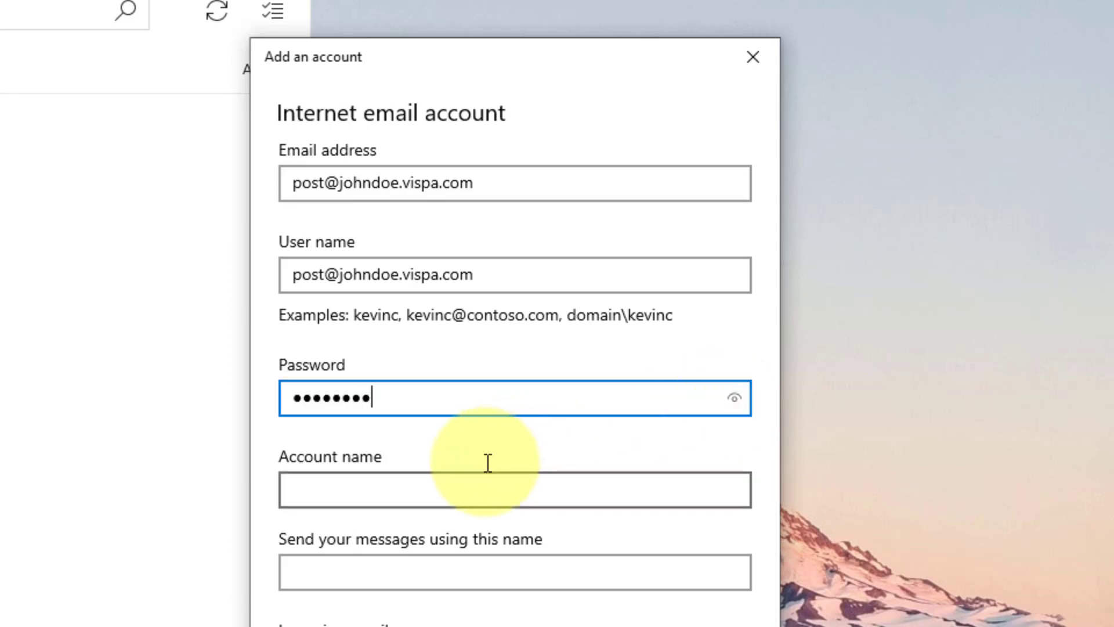
- Enter the account holder's name as both the account name and the sender name
{"action": "left_click", "coordinate": [472, 486]}
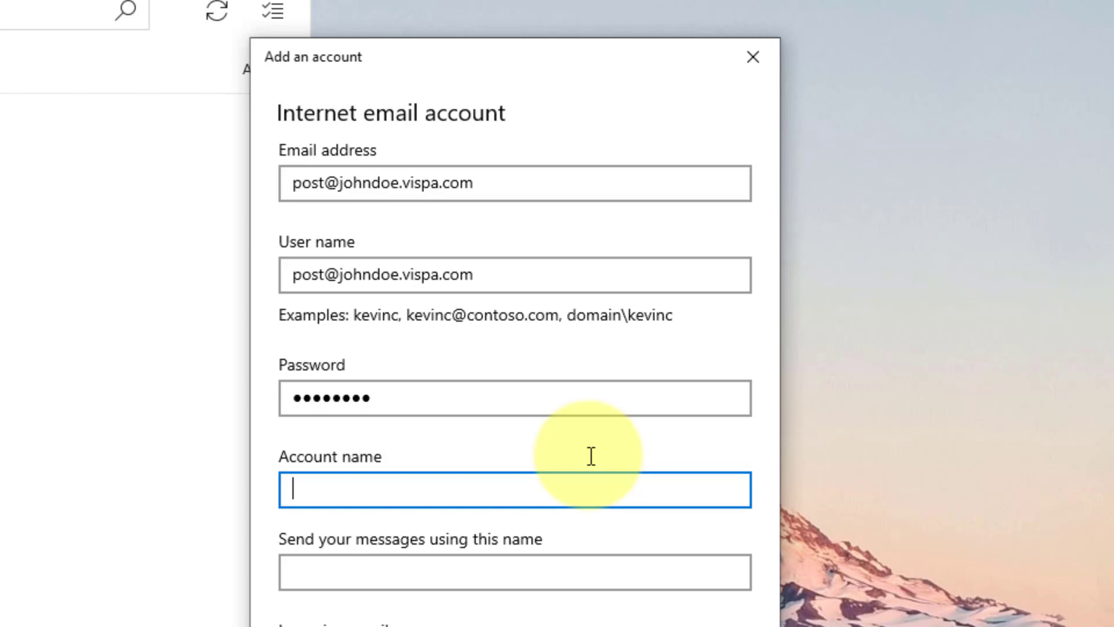
{"action": "type", "text": "John Doe"}
{"action": "key", "text": "Tab"}
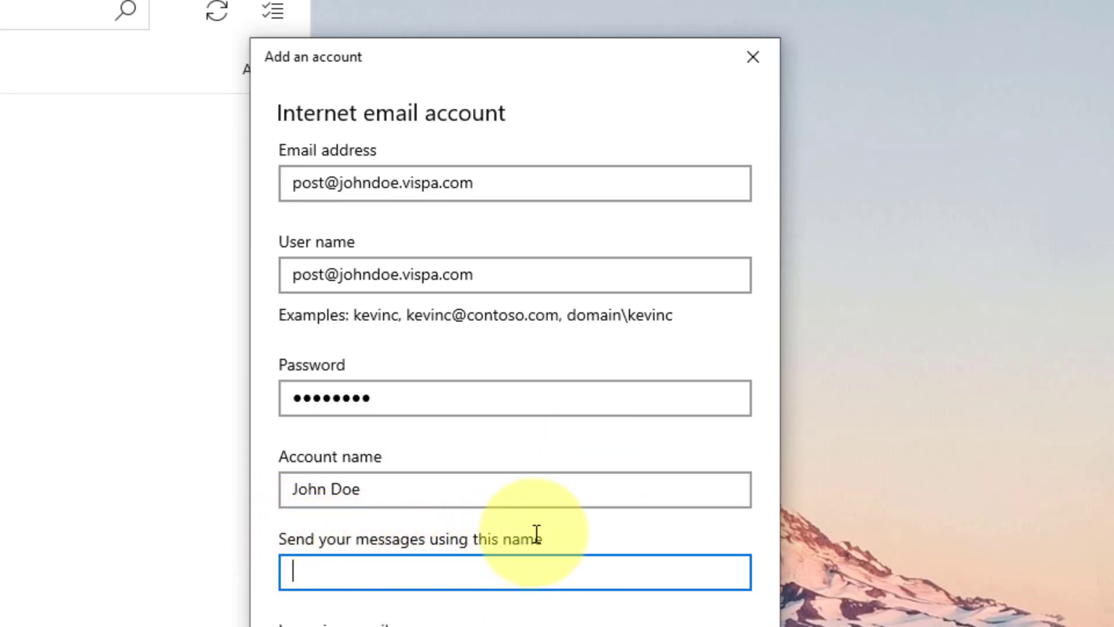
{"action": "left_click_drag", "start_coordinate": [393, 484], "coordinate": [243, 473]}
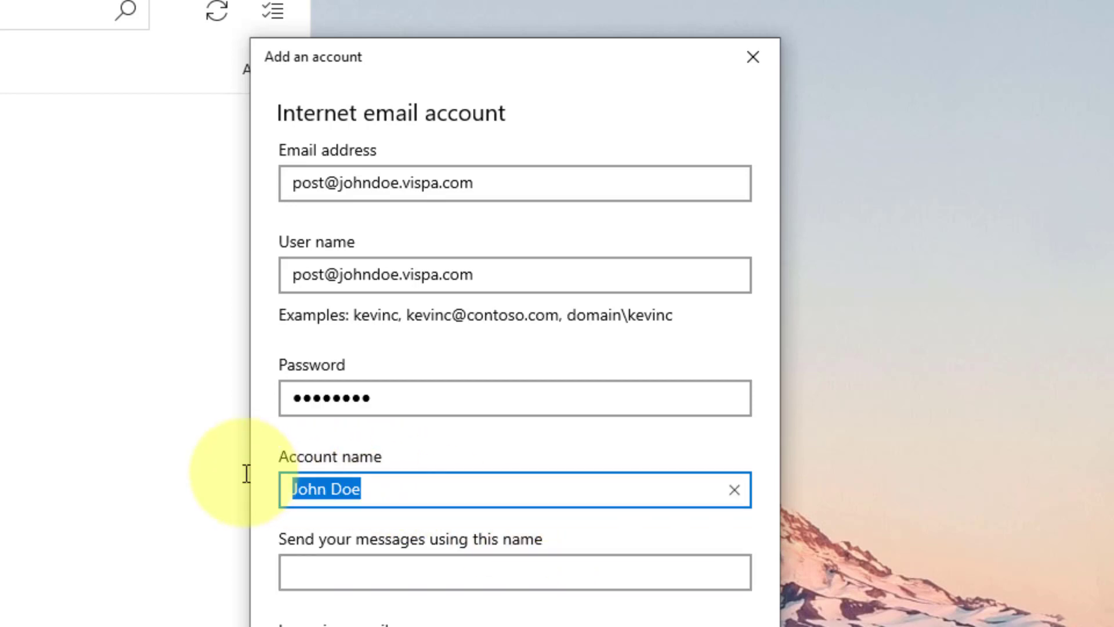
{"action": "key", "text": "ctrl+c"}
{"action": "left_click", "coordinate": [371, 569]}
{"action": "key", "text": "ctrl+v"}
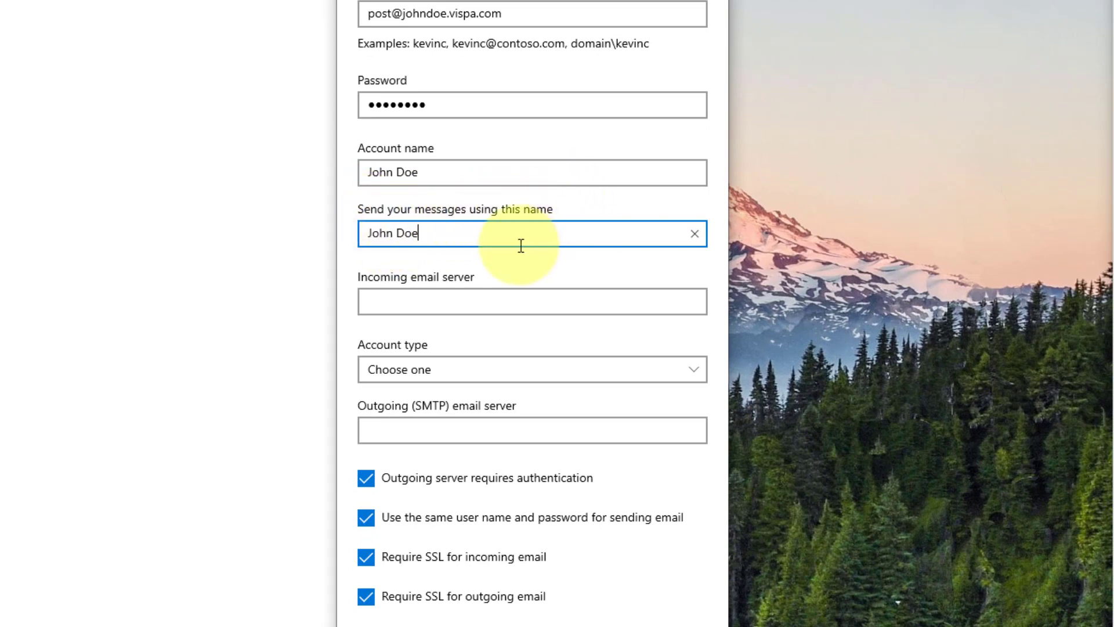
- Set plesk.vispa.net as both the incoming email server and the outgoing SMTP server
{"action": "left_click", "coordinate": [464, 303]}
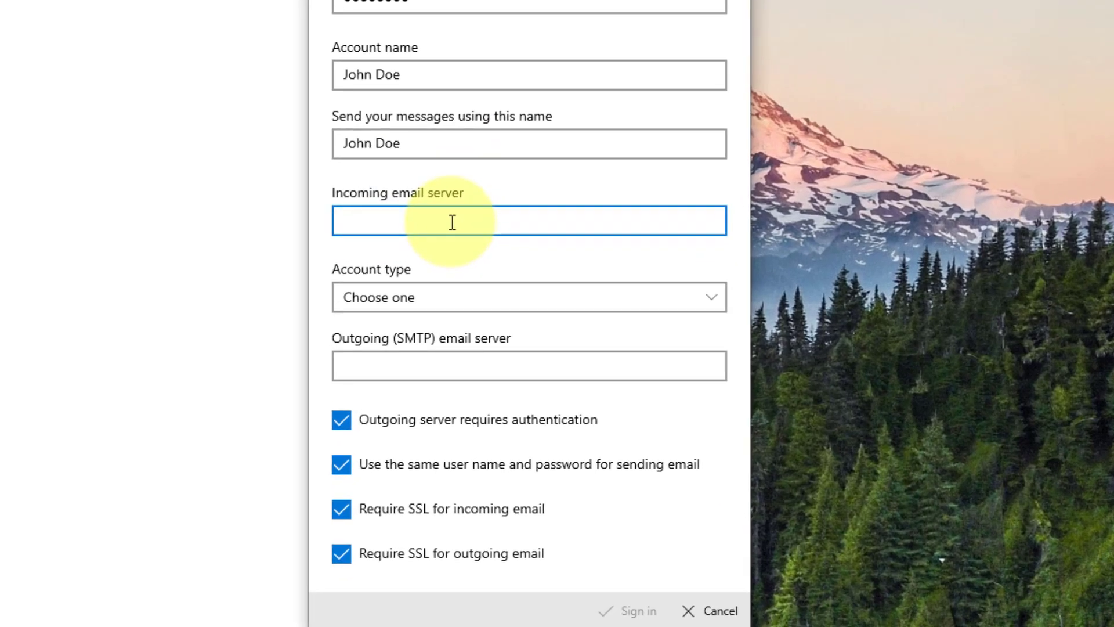
{"action": "type", "text": "plesk.vispa.net"}
{"action": "key", "text": "Tab"}
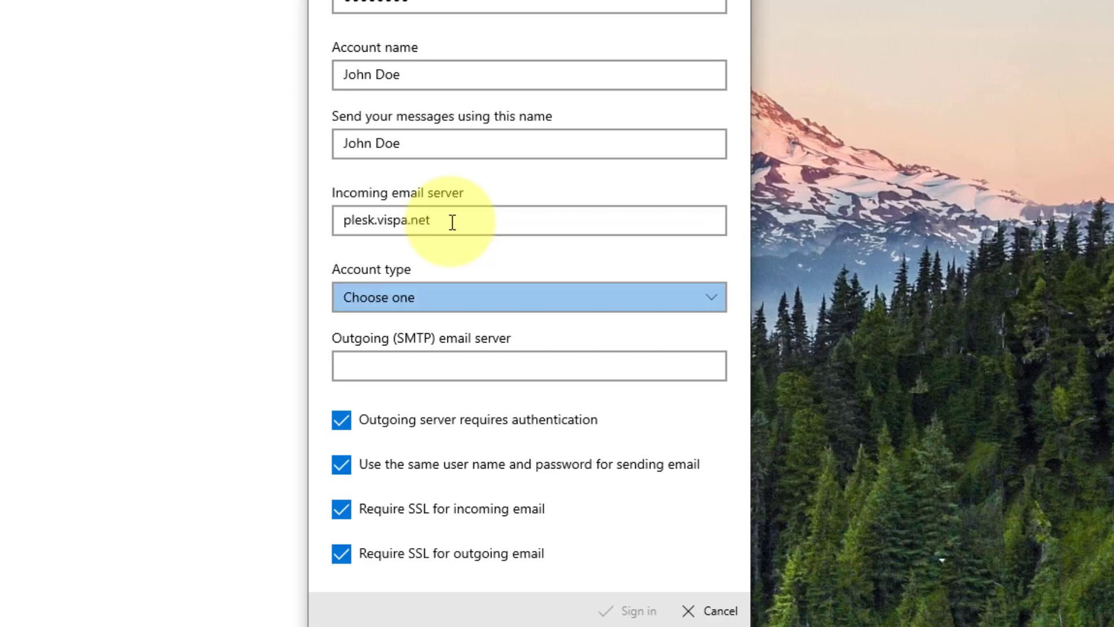
{"action": "left_click_drag", "start_coordinate": [452, 222], "coordinate": [319, 216]}
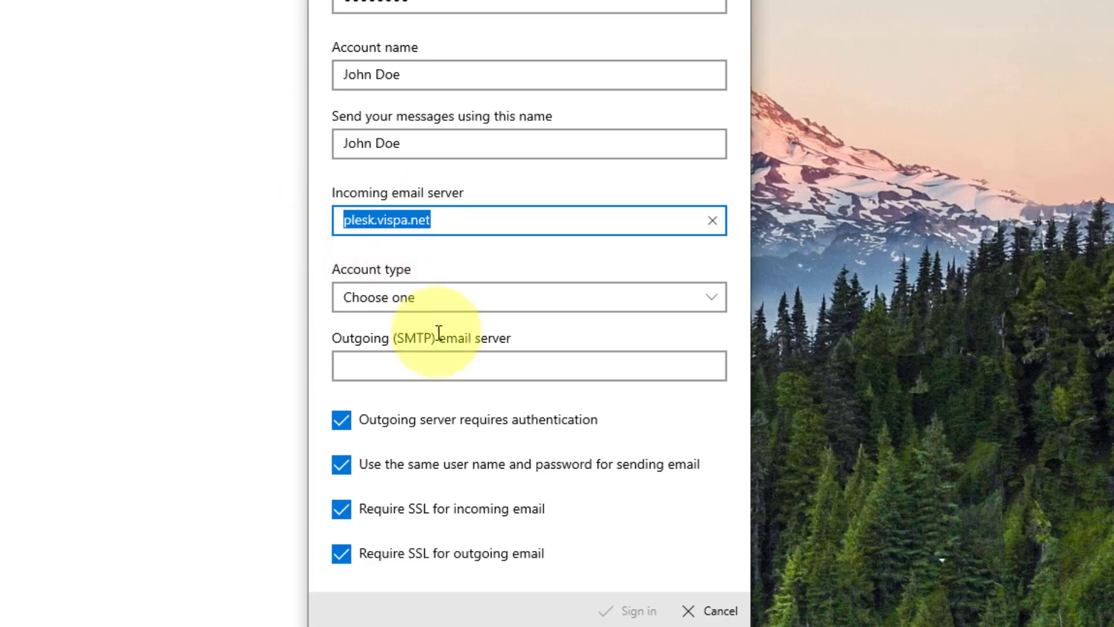
{"action": "left_click", "coordinate": [426, 358]}
{"action": "key", "text": "ctrl+v"}
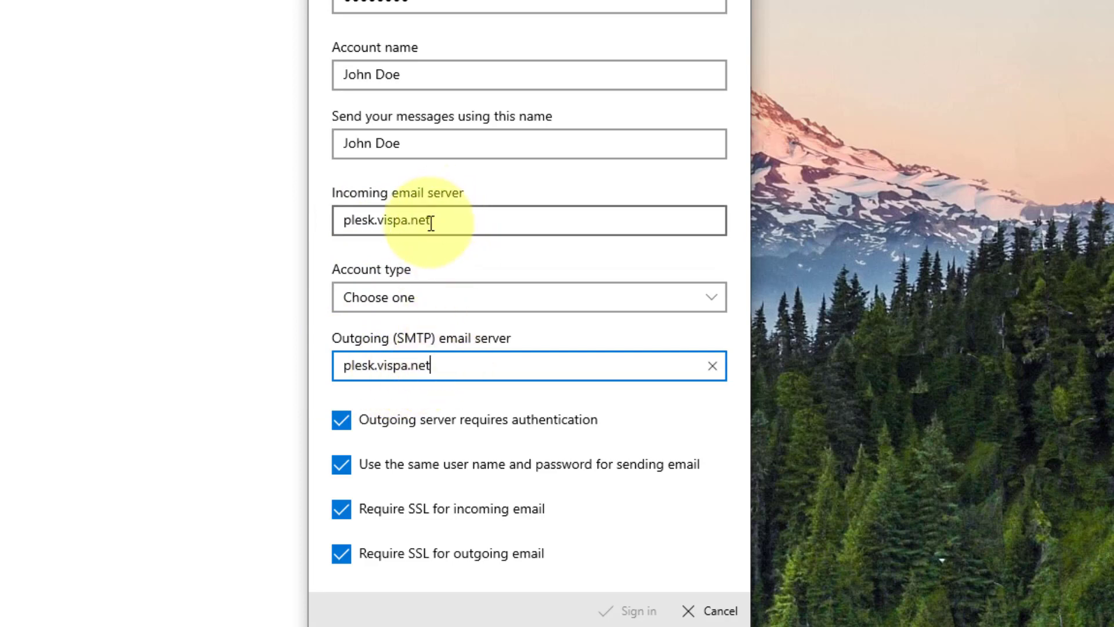
{"action": "left_click", "coordinate": [463, 307]}
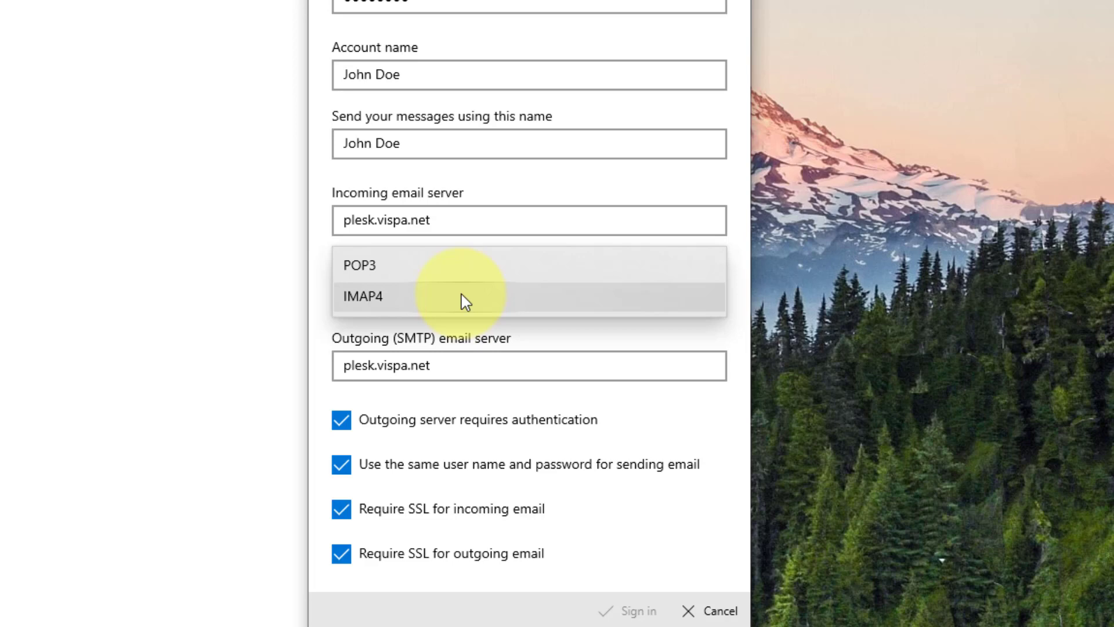
- Pick IMAP4 as the account type, then change it to POP3
{"action": "left_click", "coordinate": [466, 301]}
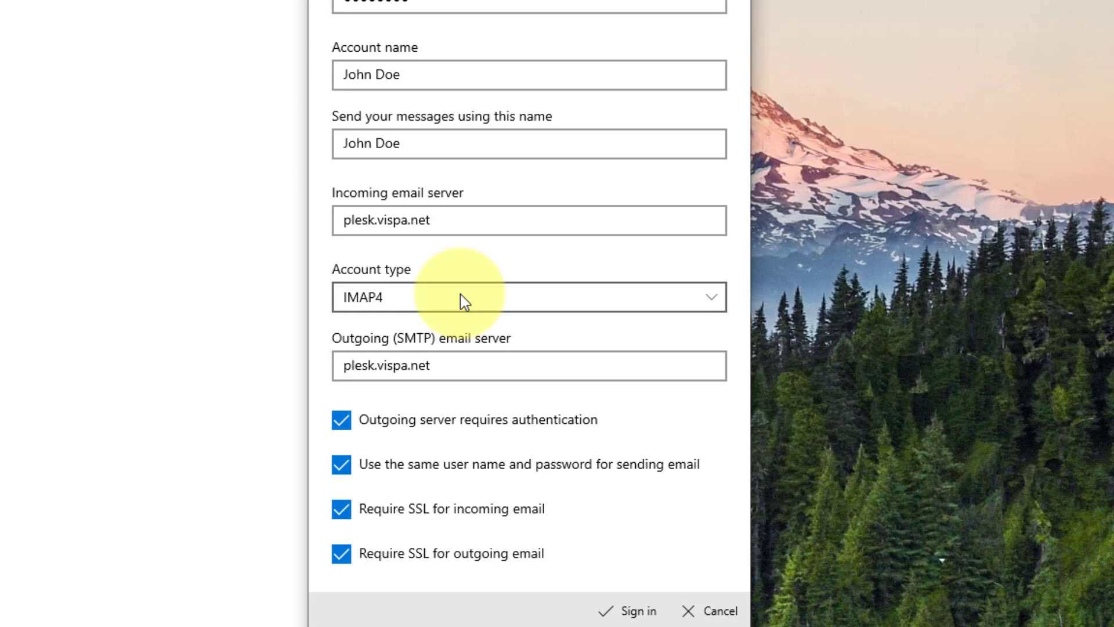
{"action": "left_click", "coordinate": [460, 294]}
{"action": "left_click", "coordinate": [451, 275]}
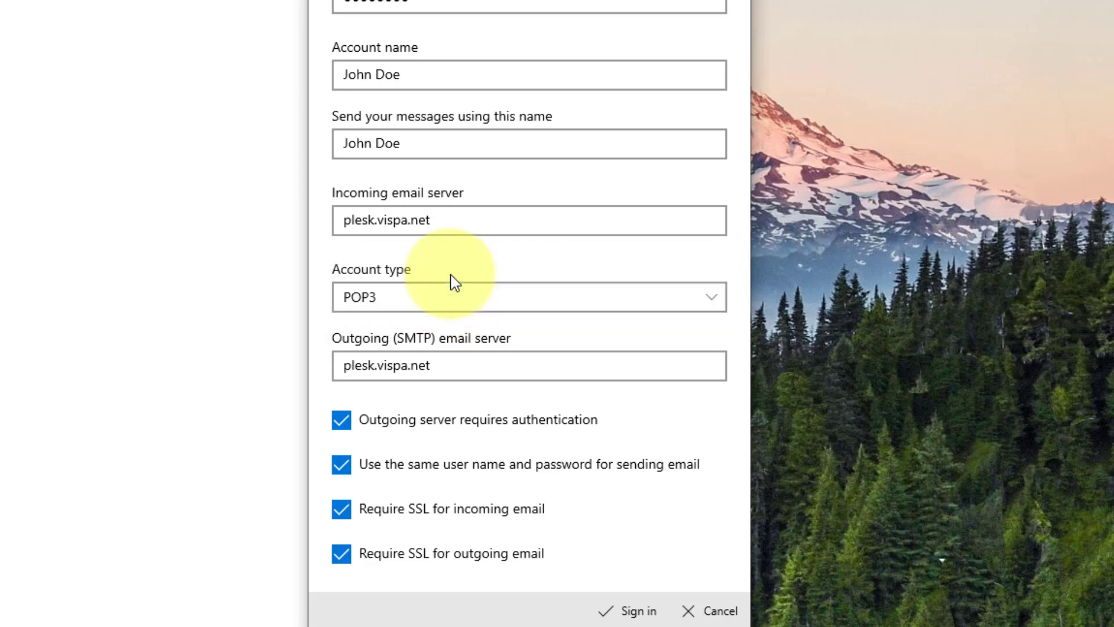
{"action": "left_click", "coordinate": [426, 304]}
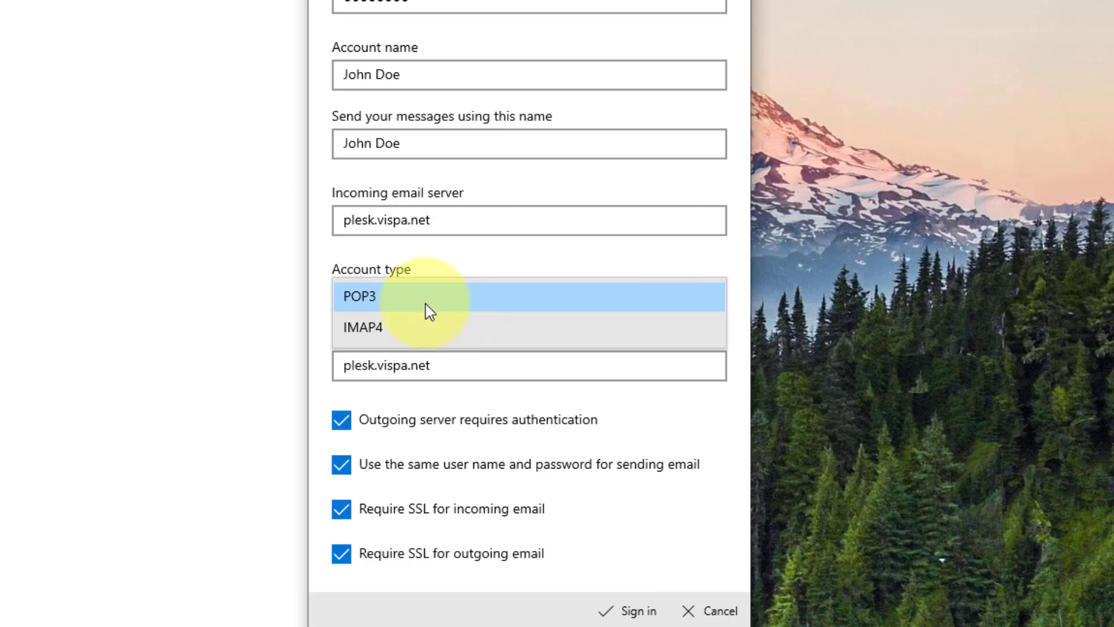
- Change the account type from POP3 back to IMAP4
{"action": "left_click", "coordinate": [419, 328]}
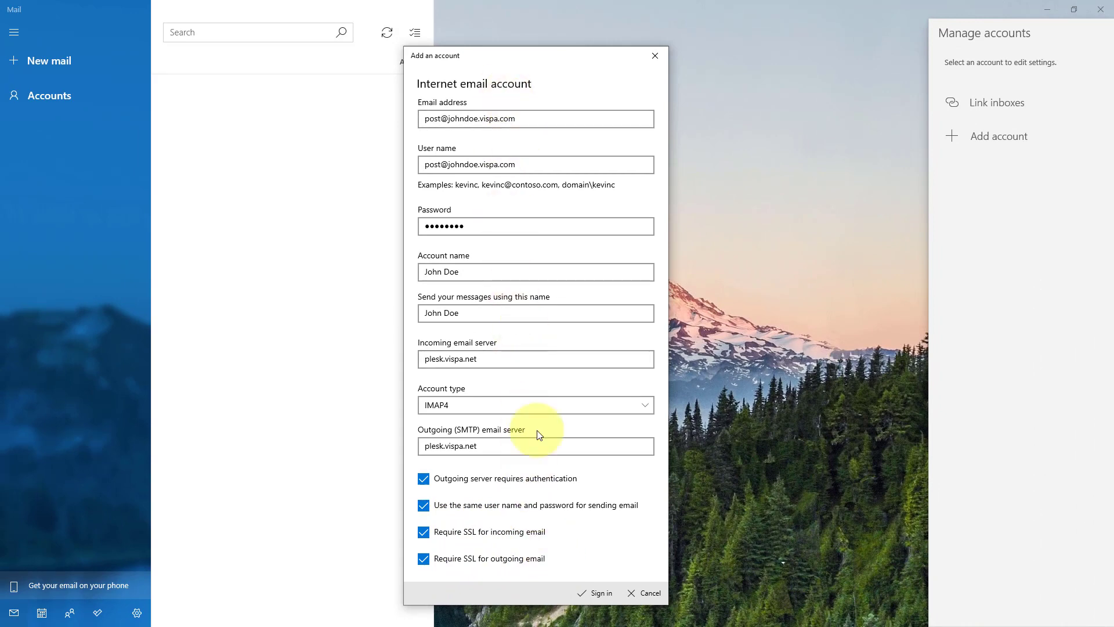
- Sign in to create the account, finish setup, and close Manage accounts
{"action": "left_click", "coordinate": [607, 596]}
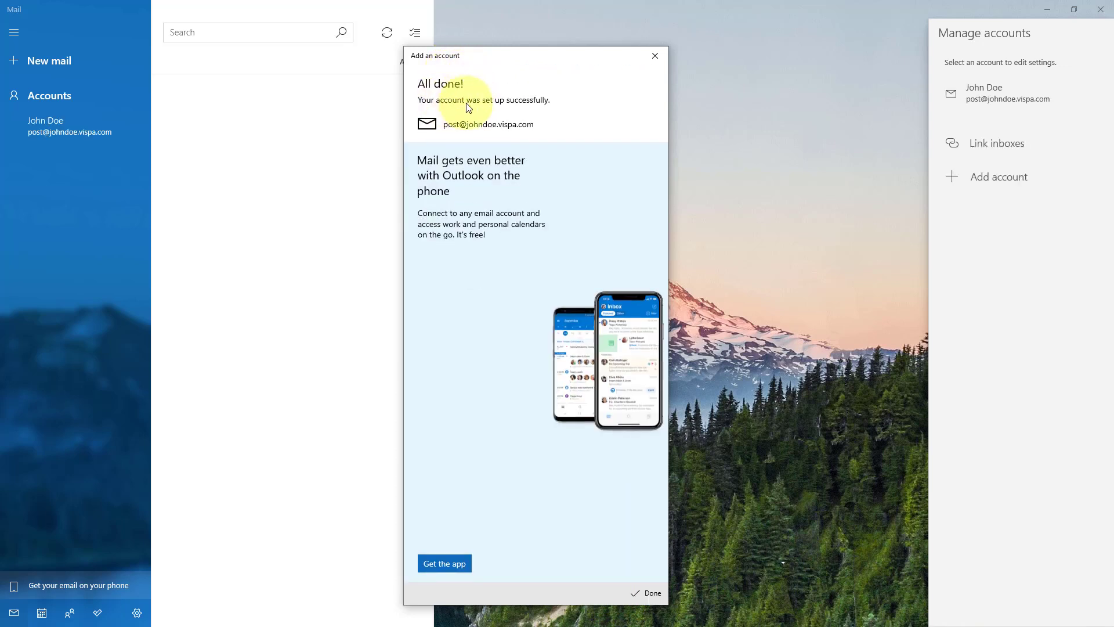
{"action": "left_click", "coordinate": [651, 590]}
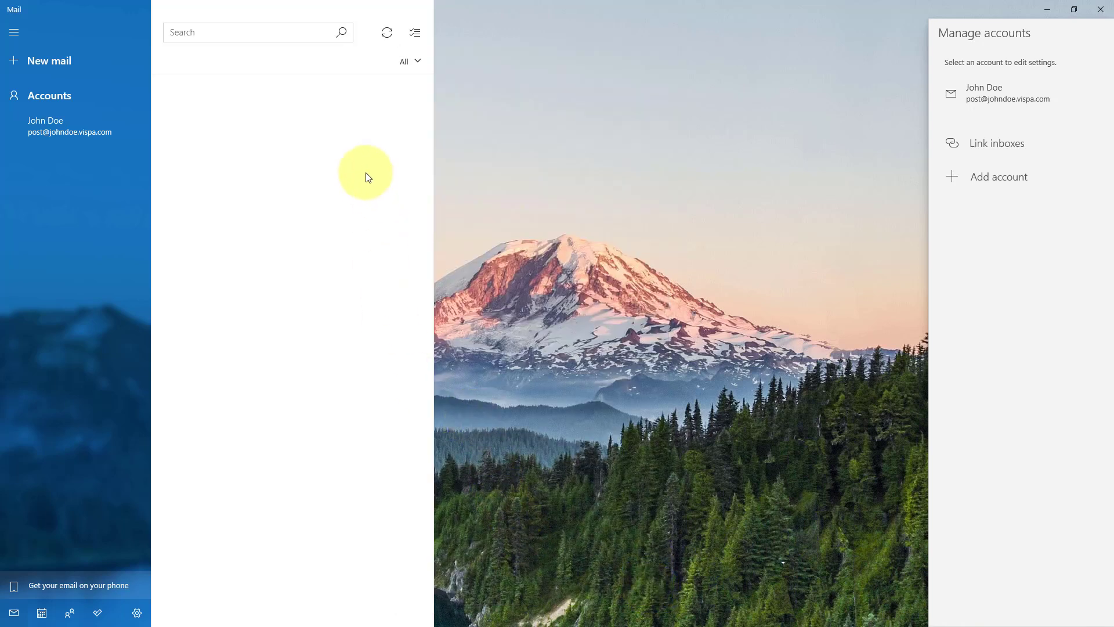
{"action": "left_click", "coordinate": [384, 37]}
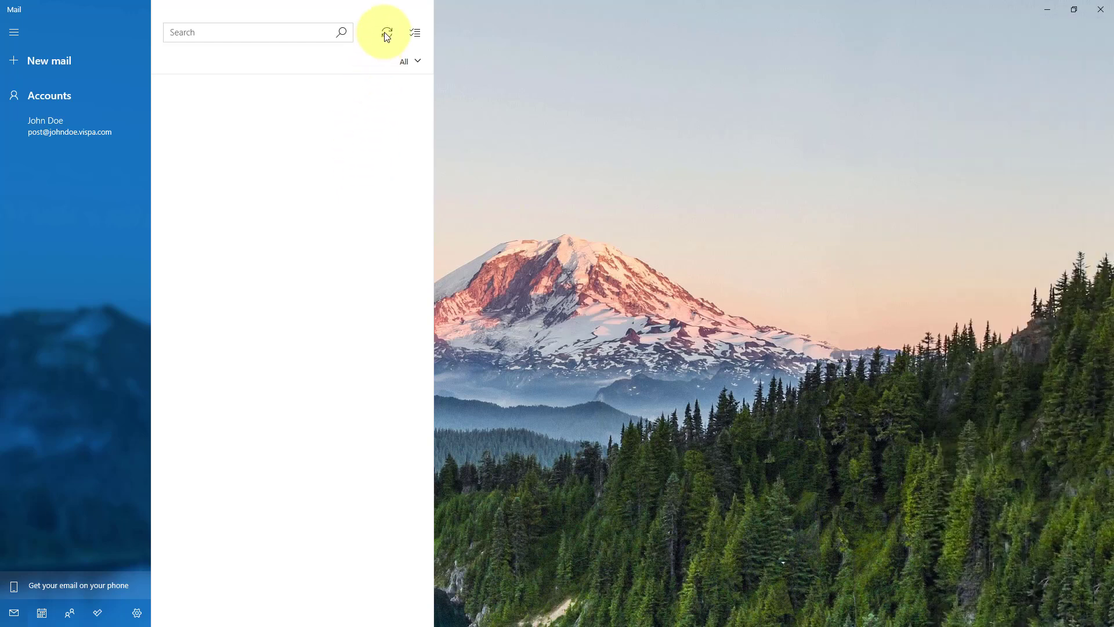
- Open the new account's inbox, read the Welcome and Order Confirmation emails, then minimize Mail
{"action": "left_click", "coordinate": [45, 120]}
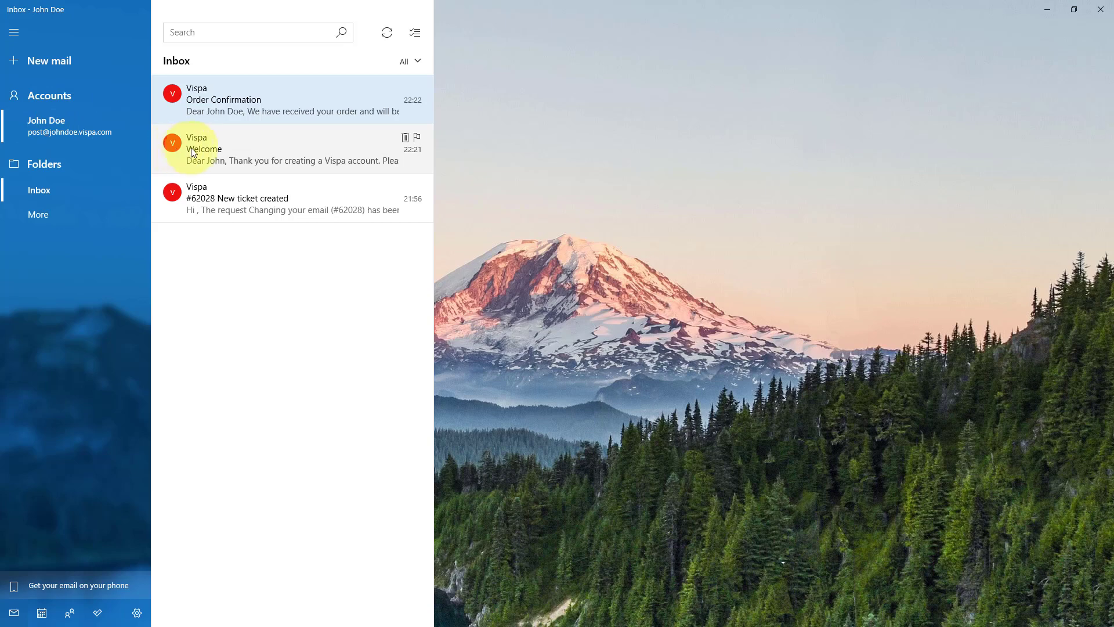
{"action": "left_click", "coordinate": [203, 154]}
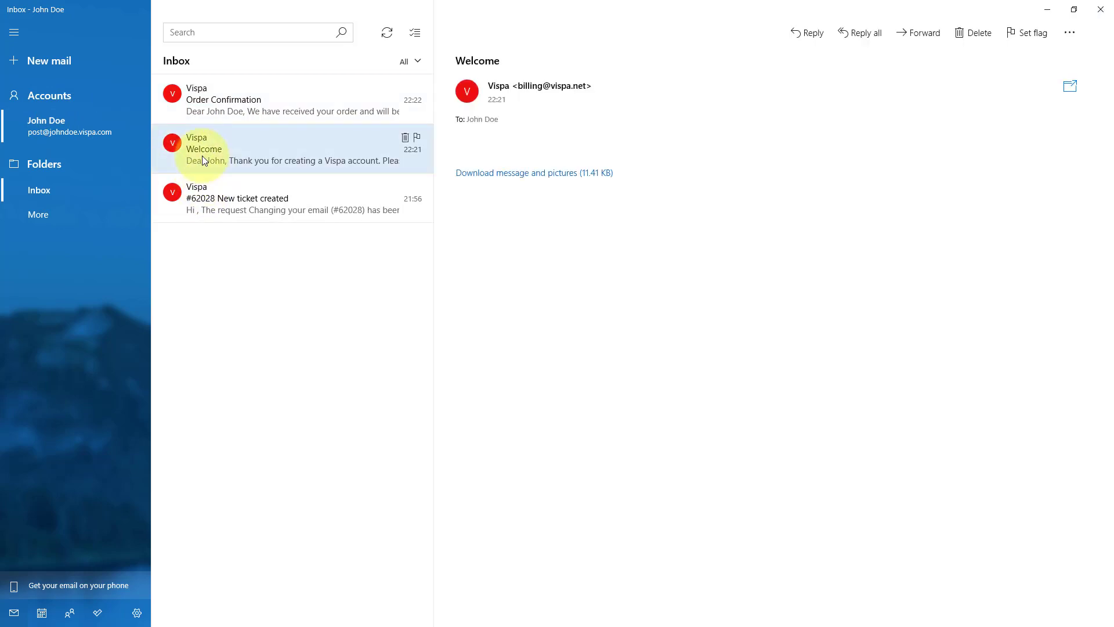
{"action": "left_click", "coordinate": [218, 100]}
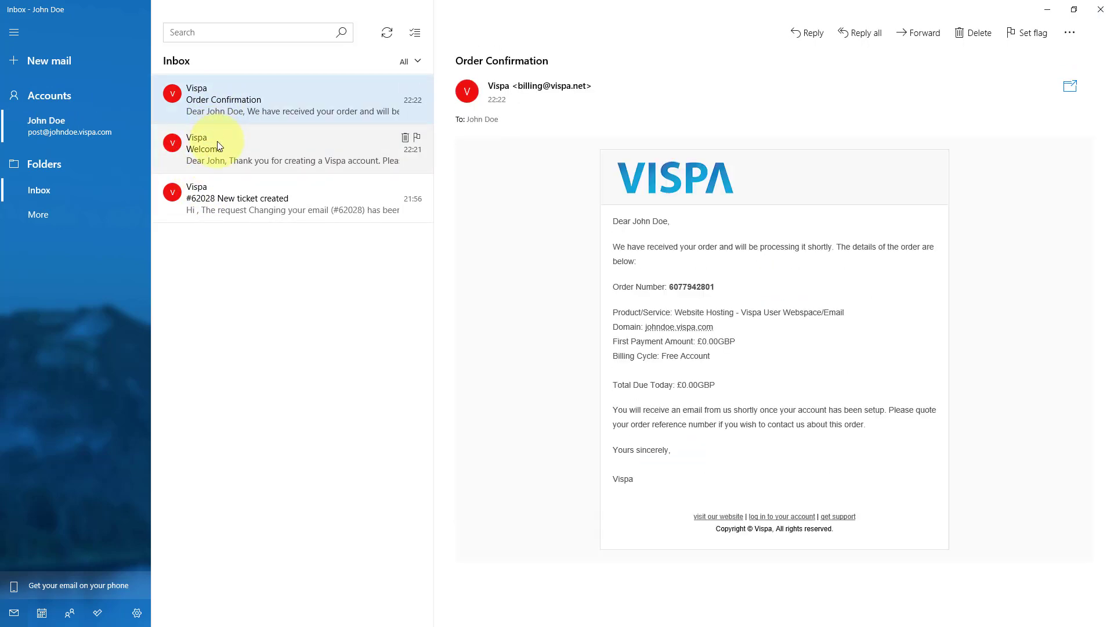
{"action": "left_click", "coordinate": [112, 59]}
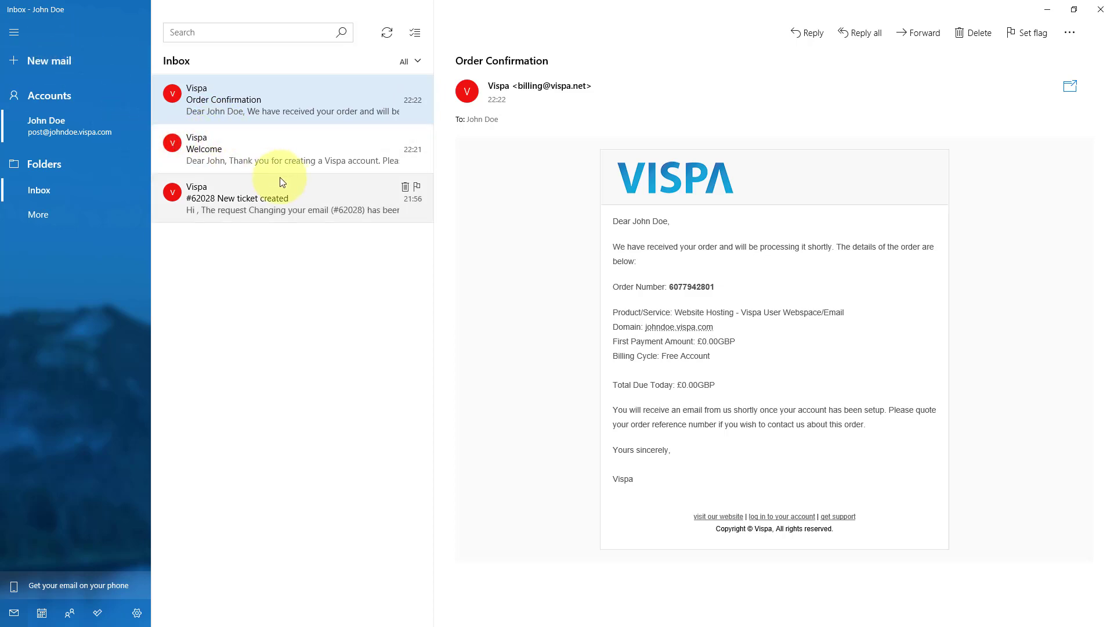
{"action": "left_click", "coordinate": [1047, 10]}
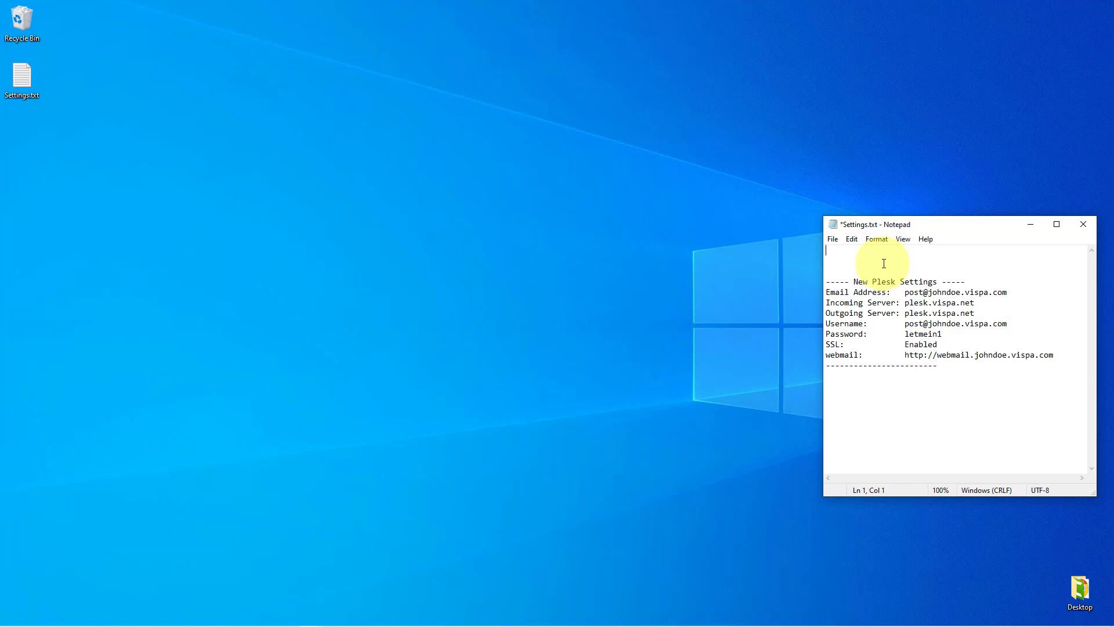
- Select the webmail URL on the last line of Settings.txt in Notepad
{"action": "left_click_drag", "start_coordinate": [905, 354], "coordinate": [1054, 354]}
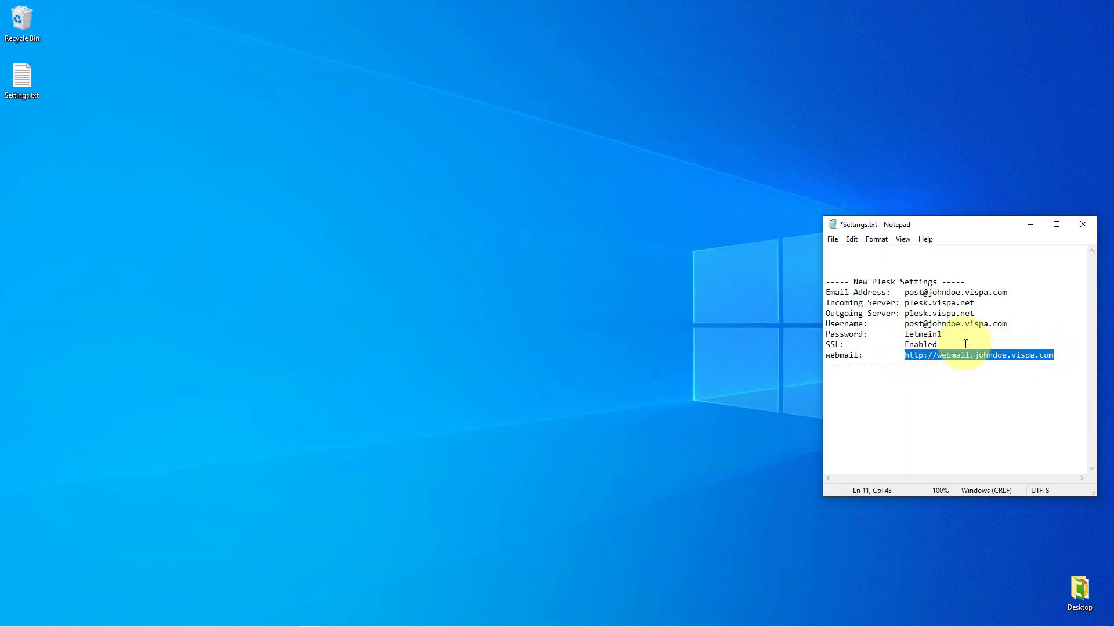
{"action": "mouse_move", "coordinate": [281, 625]}
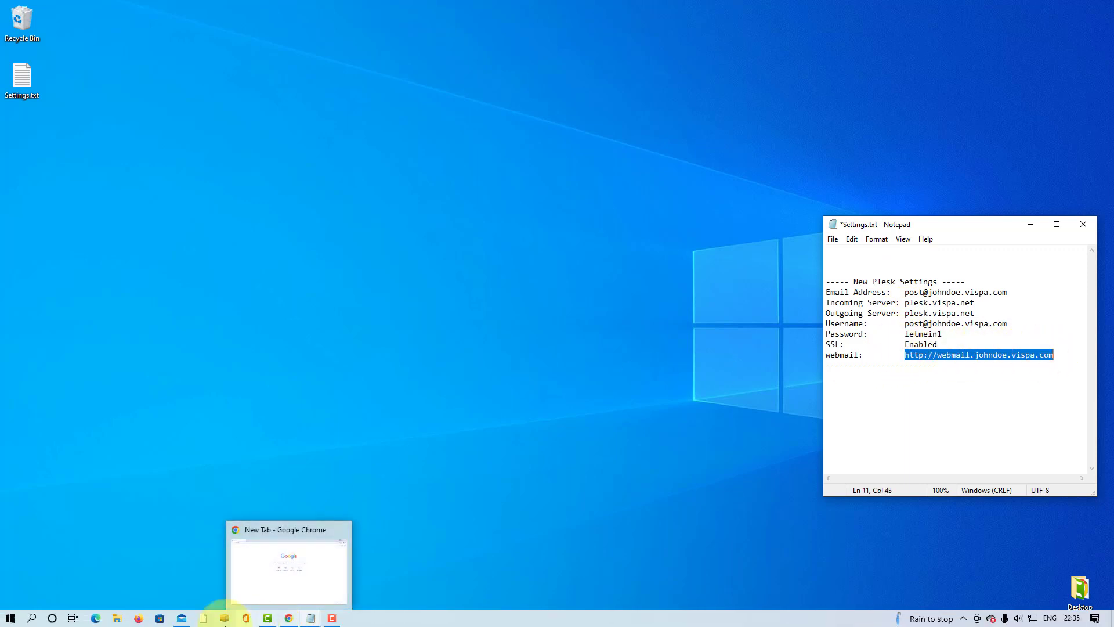
- Open the account's webmail address in Chrome
{"action": "left_click", "coordinate": [288, 618]}
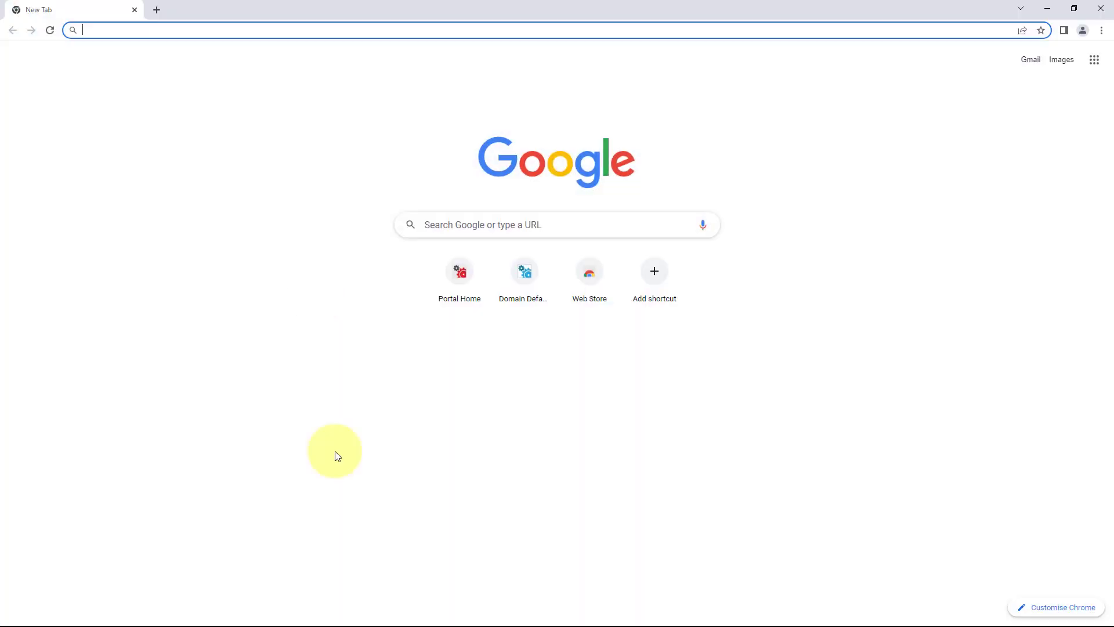
{"action": "left_click", "coordinate": [294, 29]}
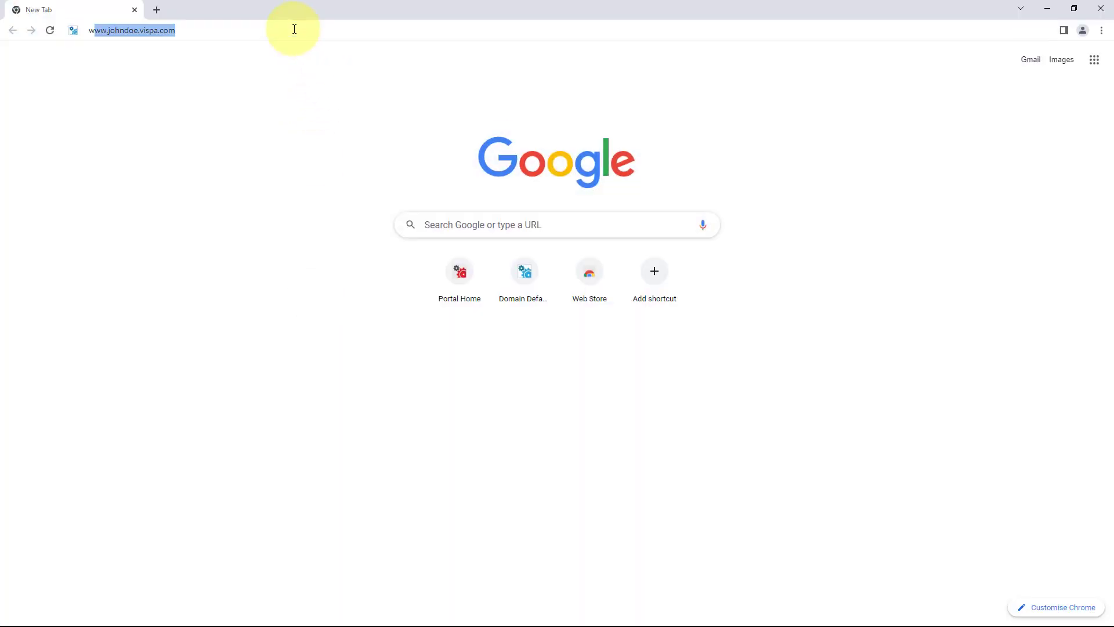
{"action": "type", "text": "webmail.jo"}
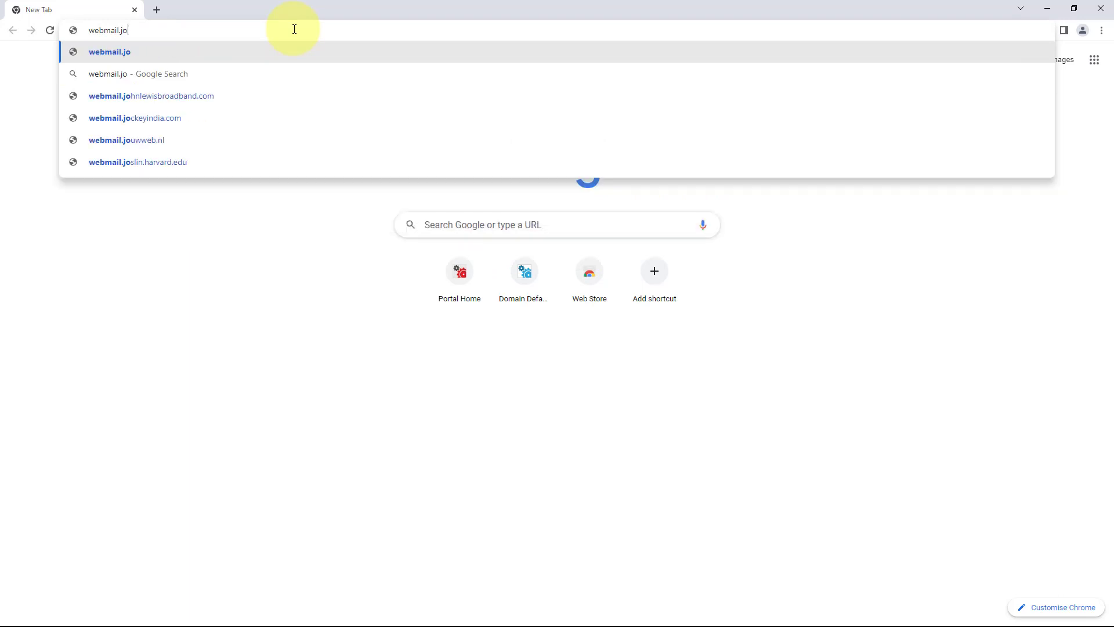
{"action": "type", "text": "hndoe."}
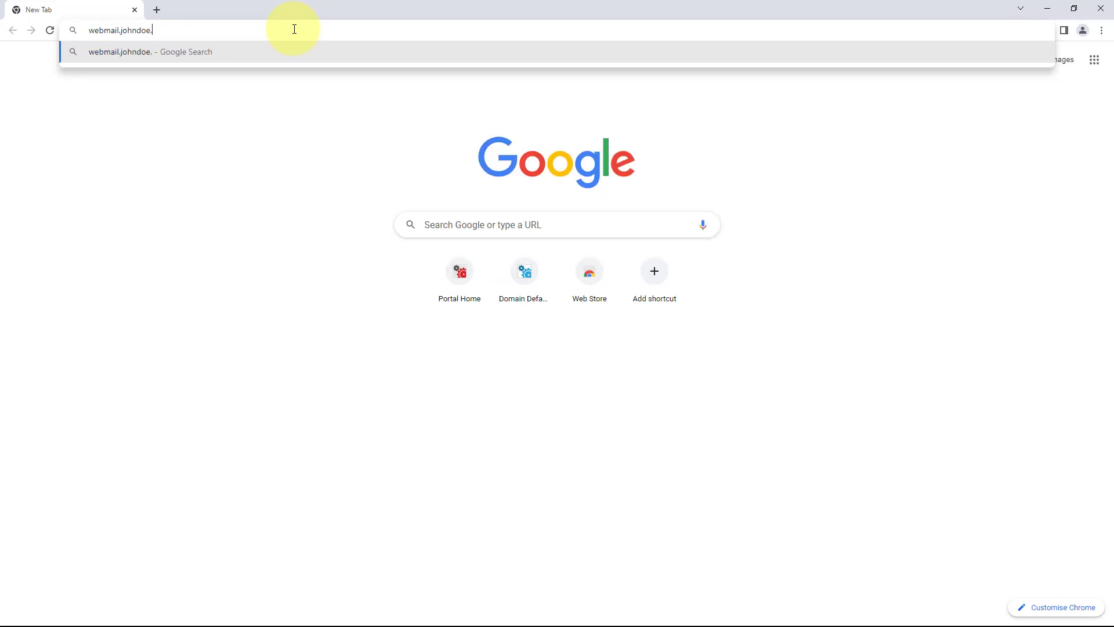
{"action": "type", "text": "vispa.com"}
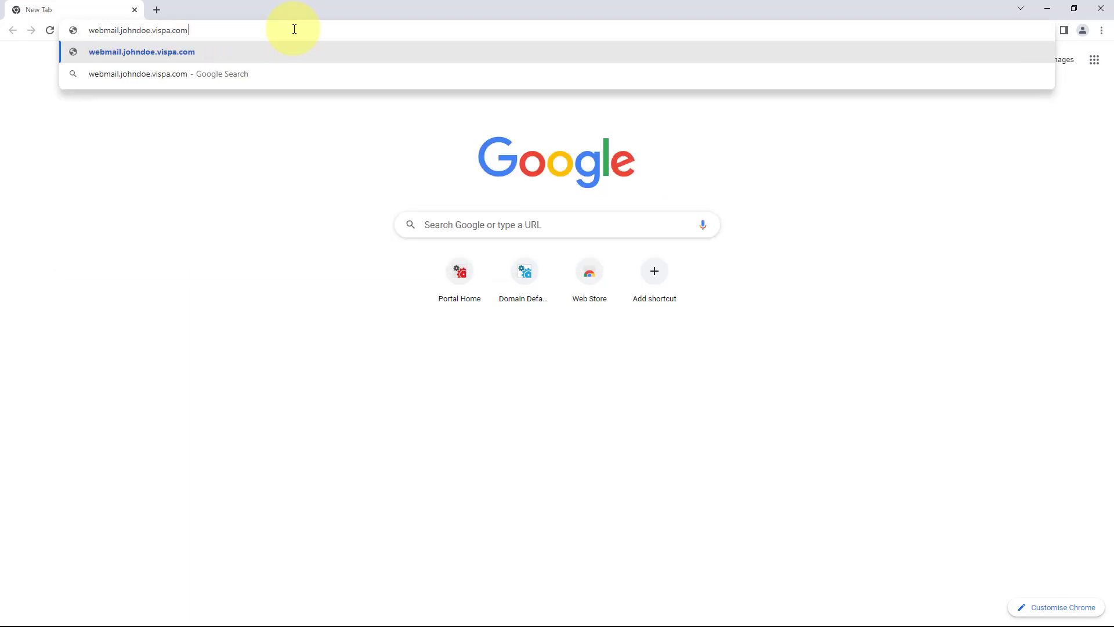
{"action": "key", "text": "Return"}
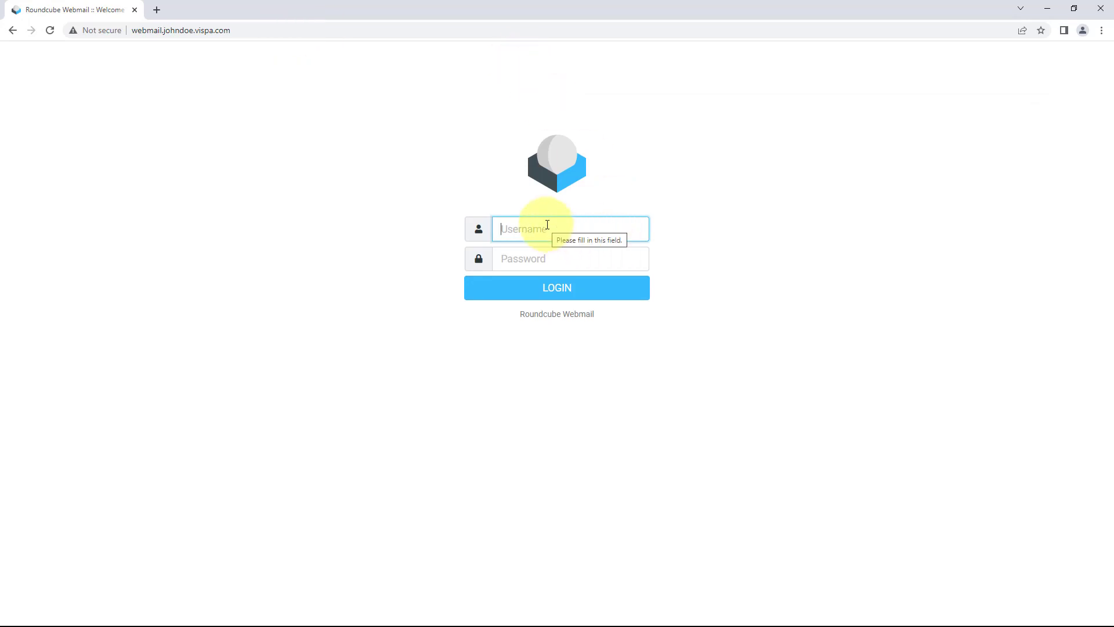
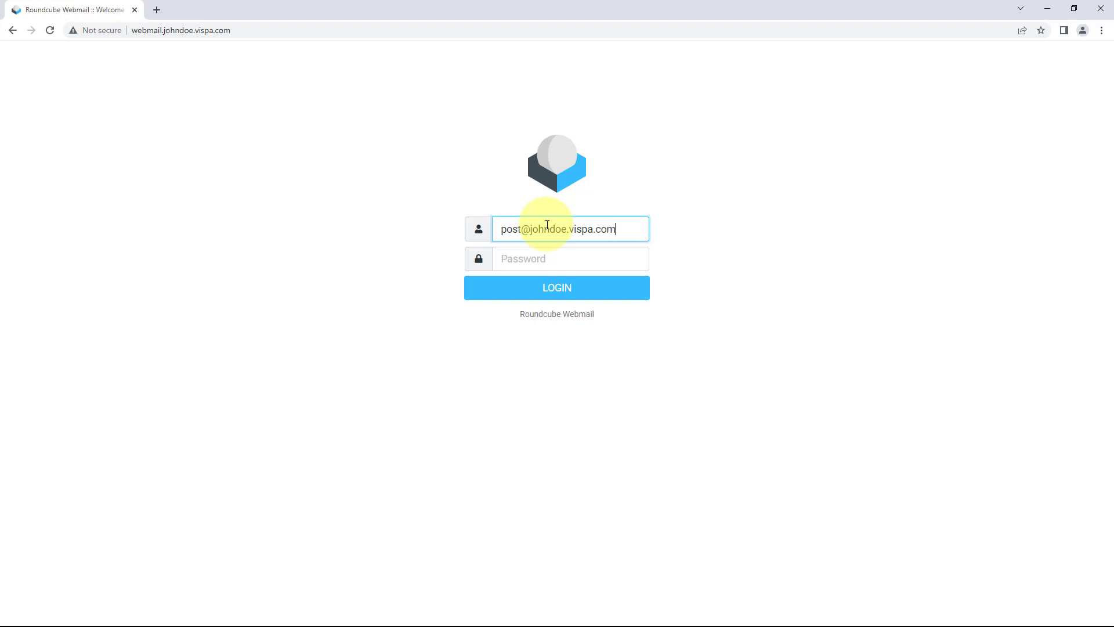
- Log in to Roundcube with the account's email address and password
{"action": "key", "text": "Tab"}
{"action": "type", "text": "********"}
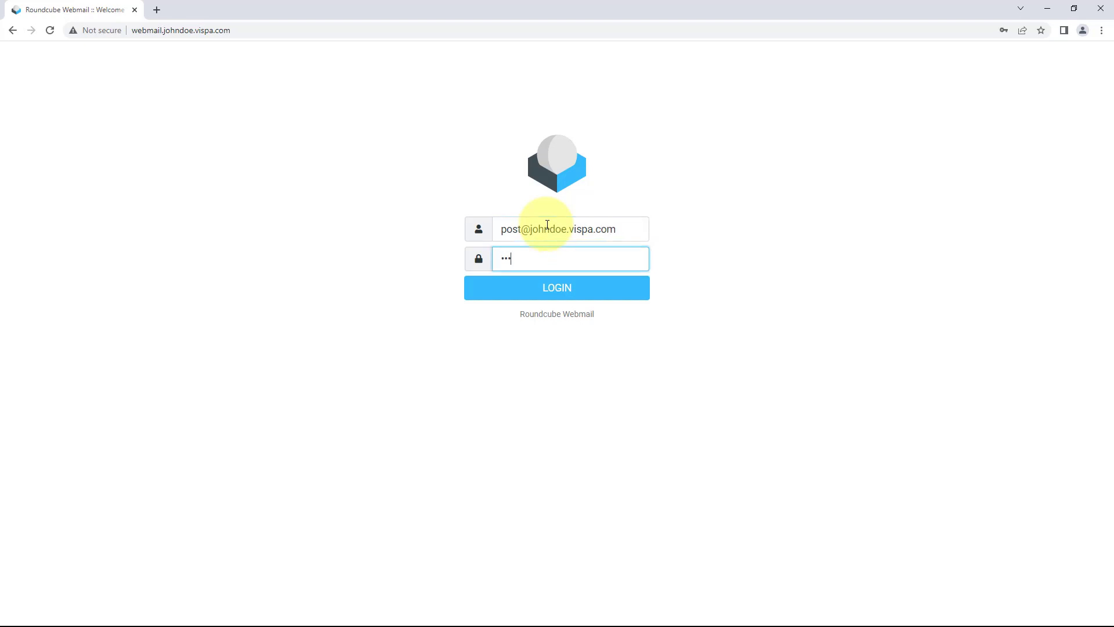
{"action": "left_click", "coordinate": [571, 293]}
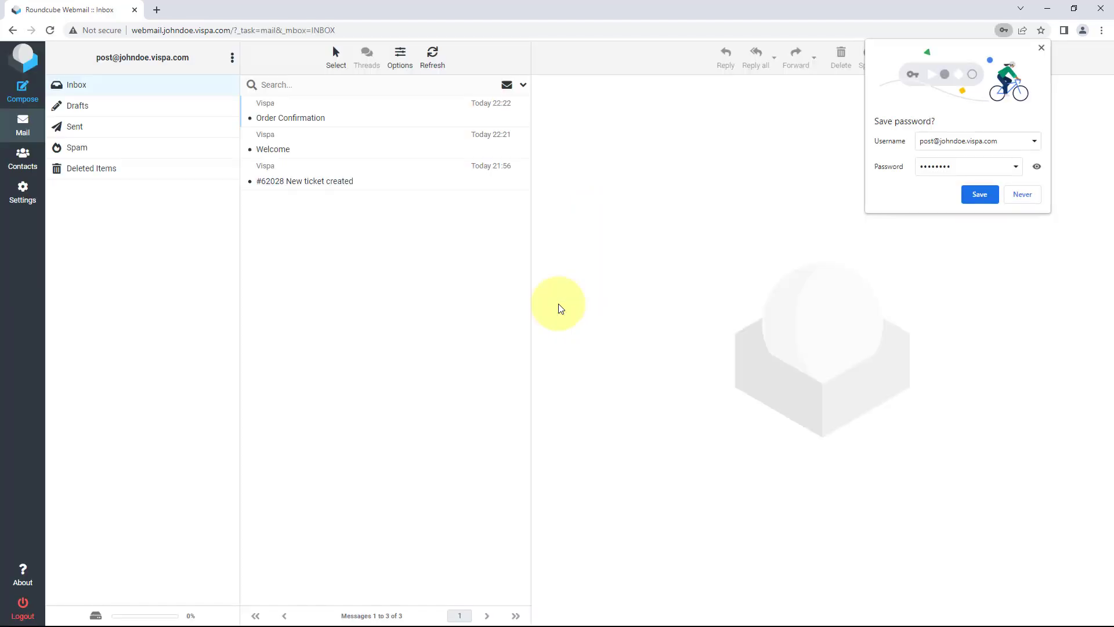
- View the #62028 New ticket, Welcome and Order Confirmation messages, allowing remote images
{"action": "left_click", "coordinate": [316, 181]}
{"action": "left_click", "coordinate": [293, 151]}
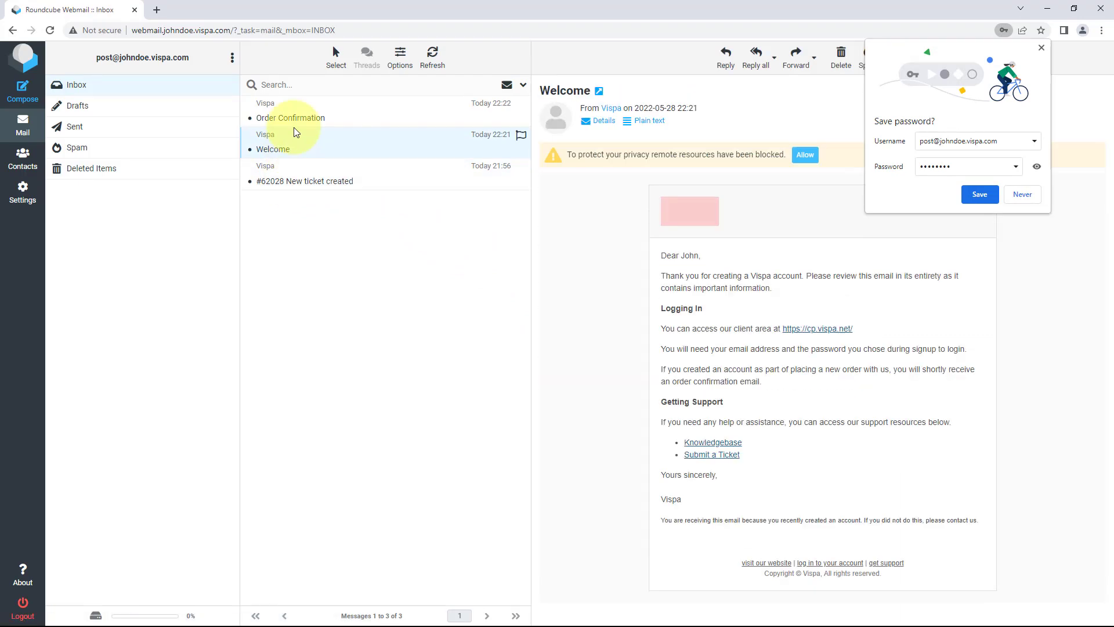
{"action": "left_click", "coordinate": [318, 106]}
{"action": "left_click", "coordinate": [805, 154]}
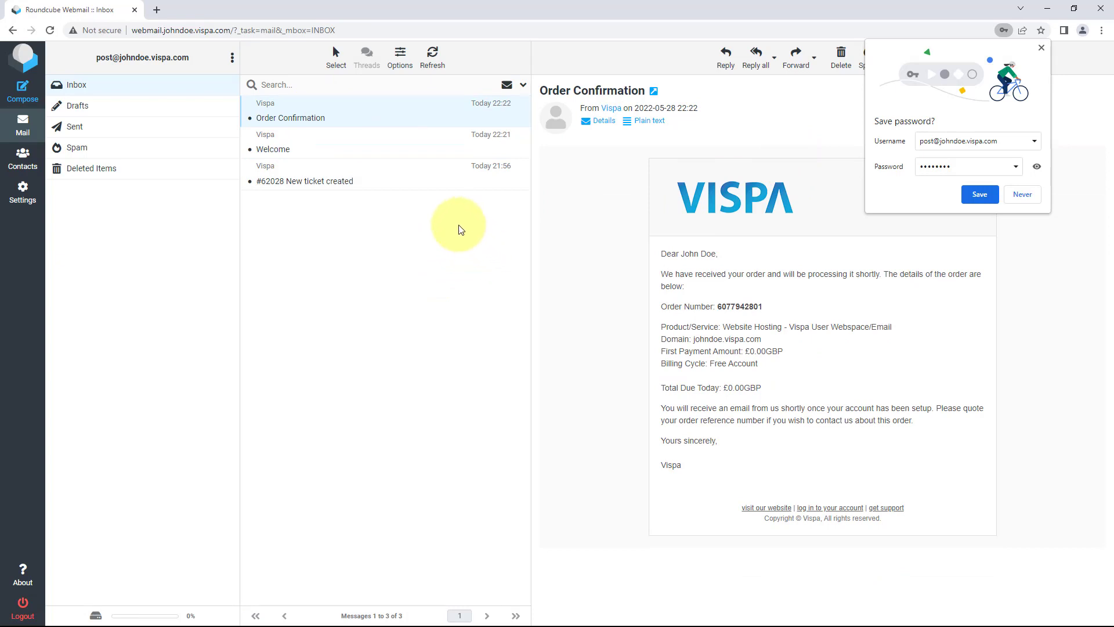
- Open a new compose page and select the account part of its web address
{"action": "left_click", "coordinate": [27, 99]}
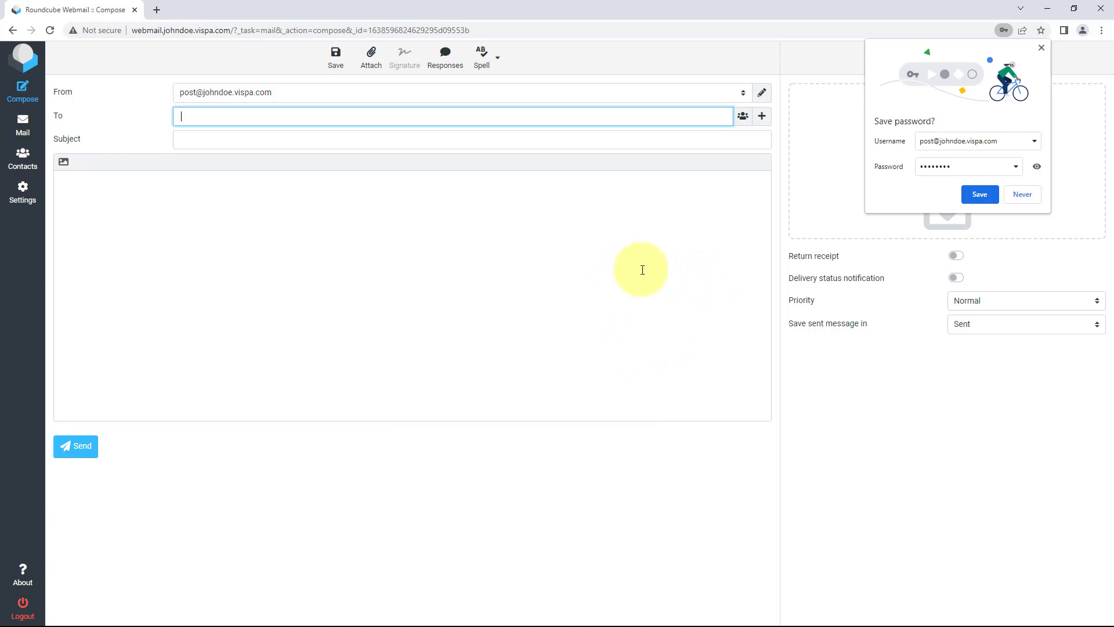
{"action": "left_click", "coordinate": [143, 34]}
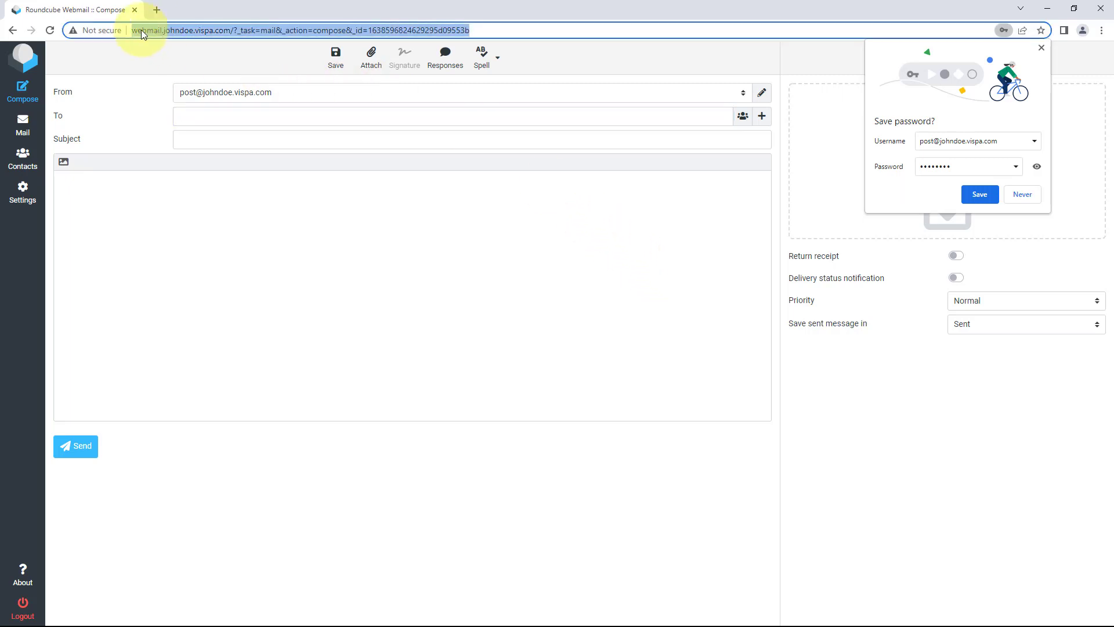
{"action": "left_click", "coordinate": [143, 33]}
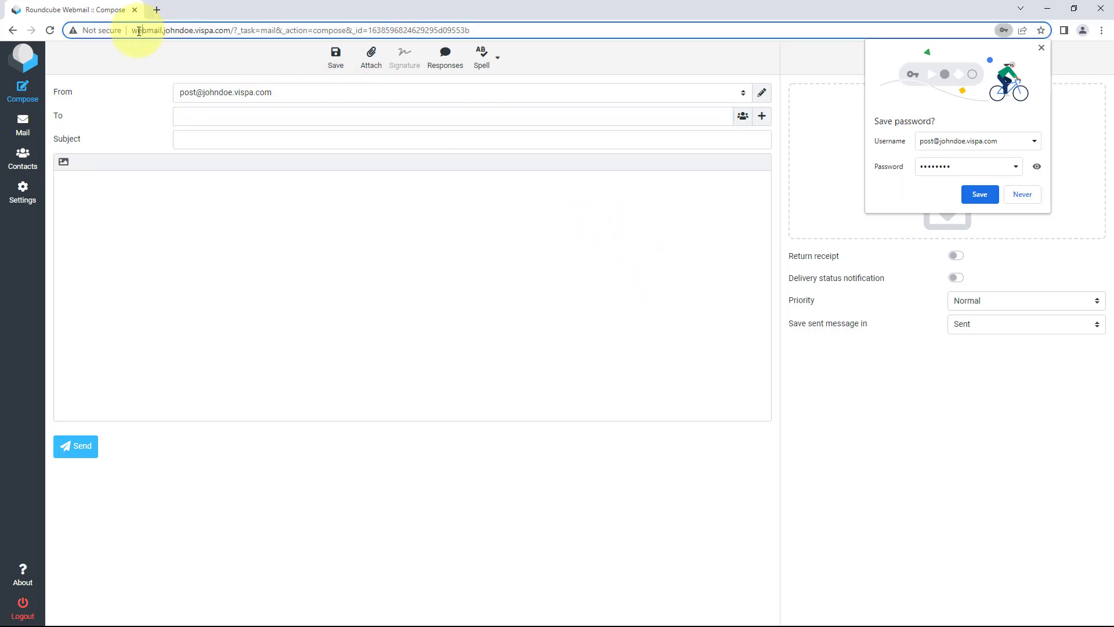
{"action": "double_click", "coordinate": [172, 31]}
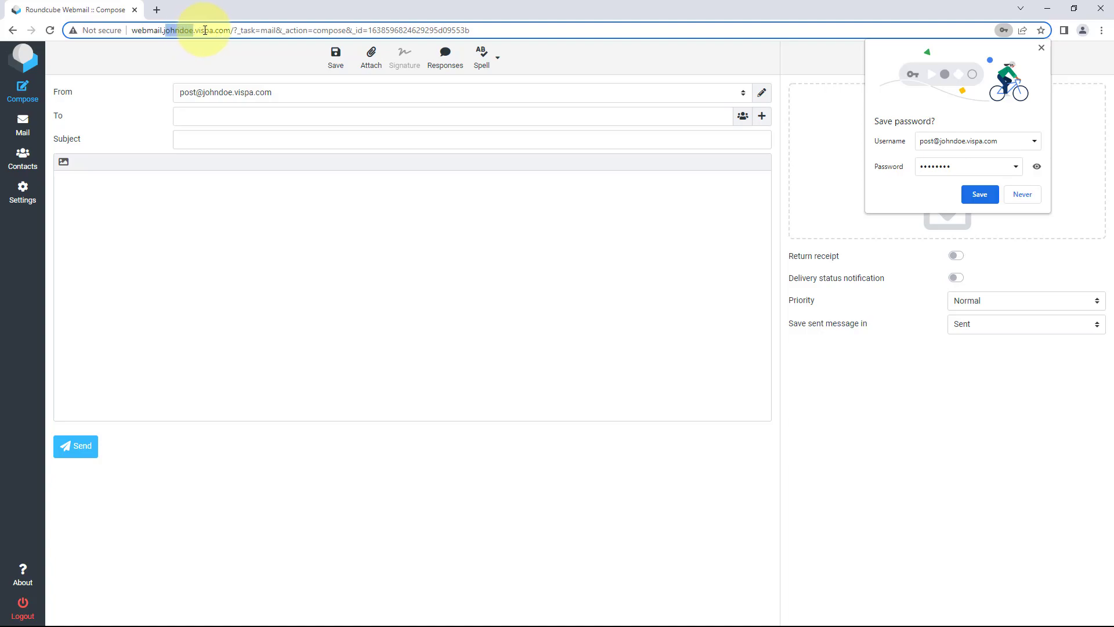
- Close Chrome, then close Notepad without saving Settings.txt
{"action": "left_click", "coordinate": [1100, 7]}
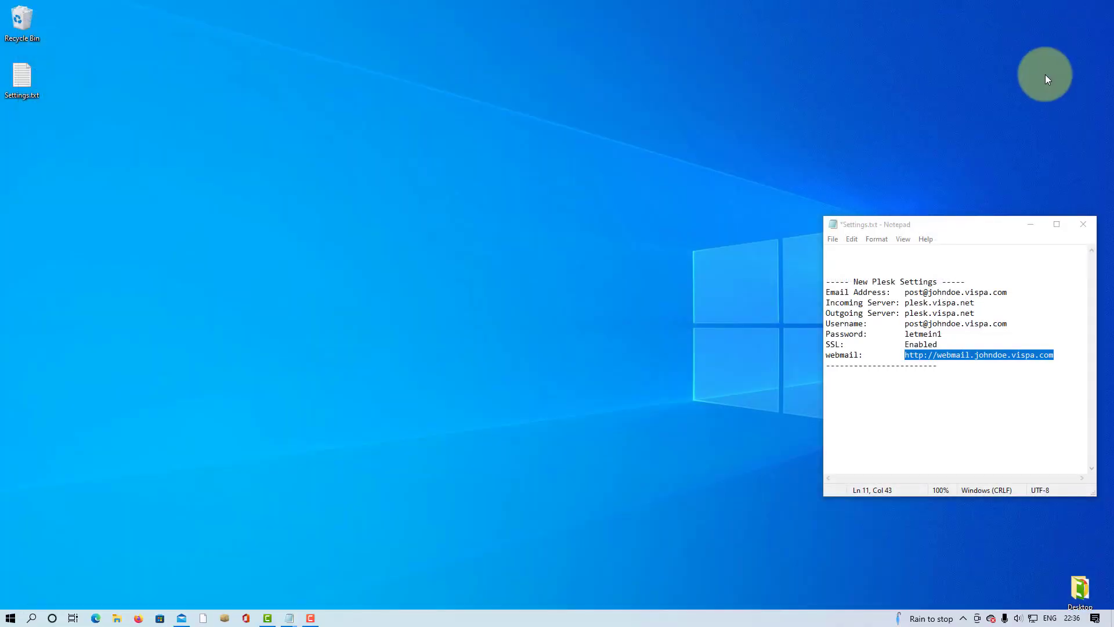
{"action": "left_click", "coordinate": [1084, 224]}
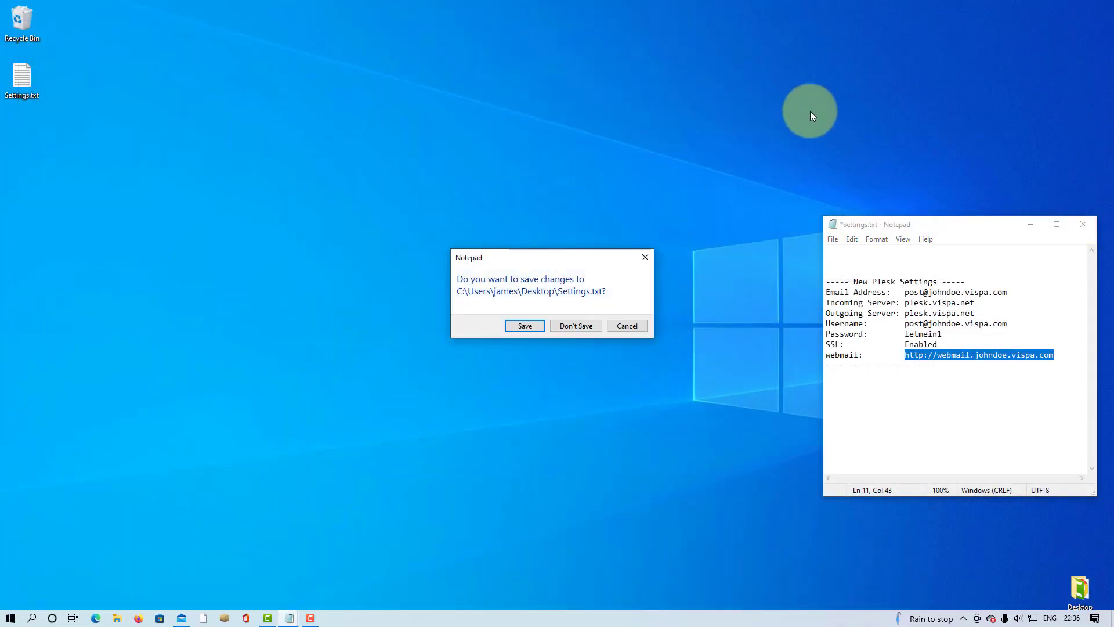
{"action": "right_click", "coordinate": [652, 213]}
{"action": "left_click", "coordinate": [575, 324]}
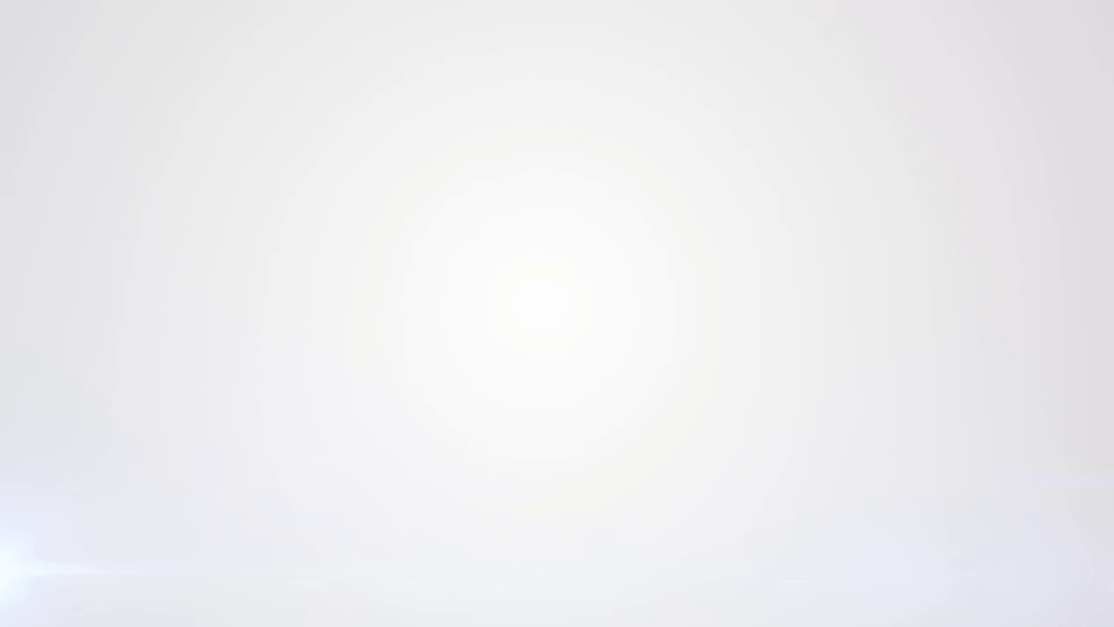